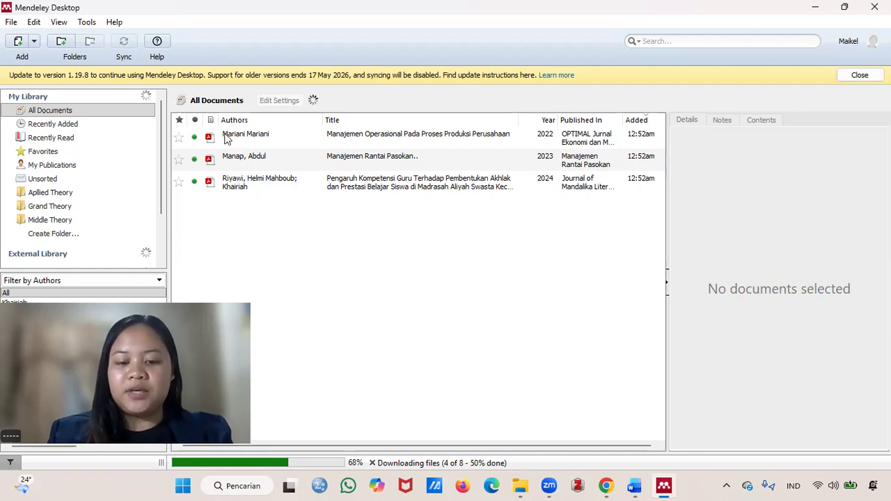
Step: Switch to File Explorer to view the source PDFs in the Folder Baru download folder
{"action": "key", "text": "alt+Tab"}
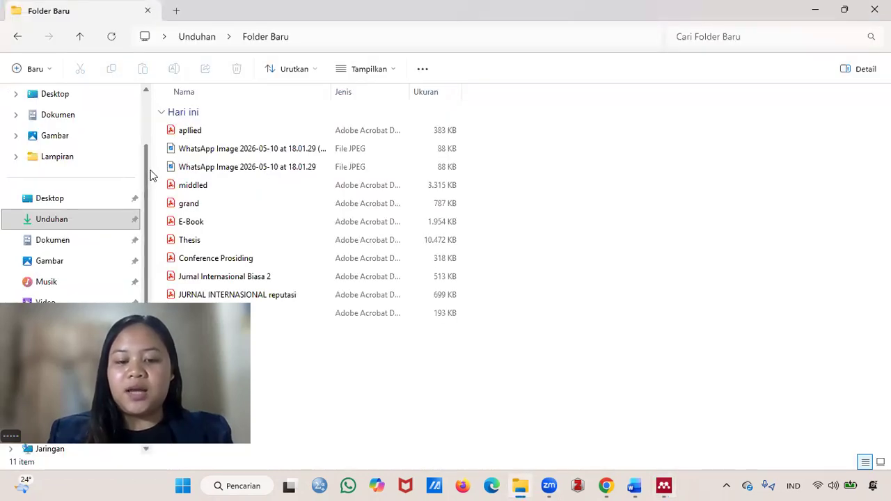
{"action": "left_click_drag", "start_coordinate": [147, 174], "coordinate": [33, 175]}
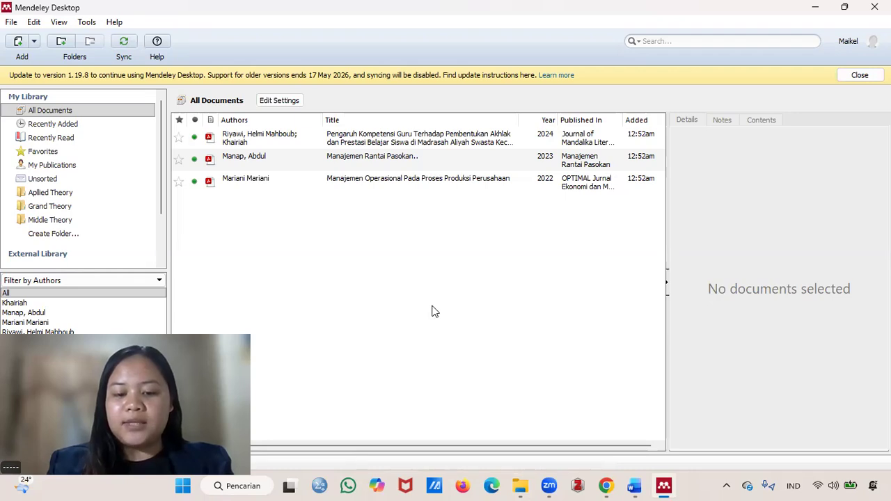
Step: Import the Jurnal Sinta 2 PDF from Folder Baru into the Mendeley Desktop library
{"action": "left_click", "coordinate": [35, 43]}
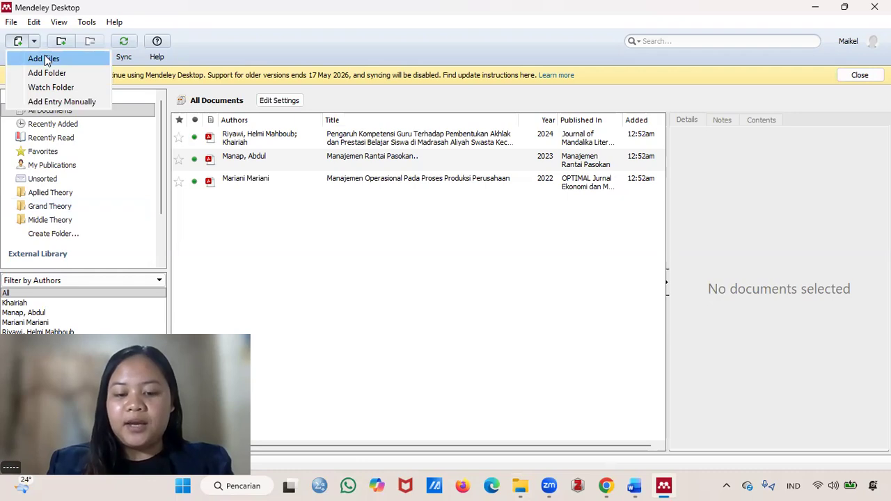
{"action": "left_click", "coordinate": [44, 57]}
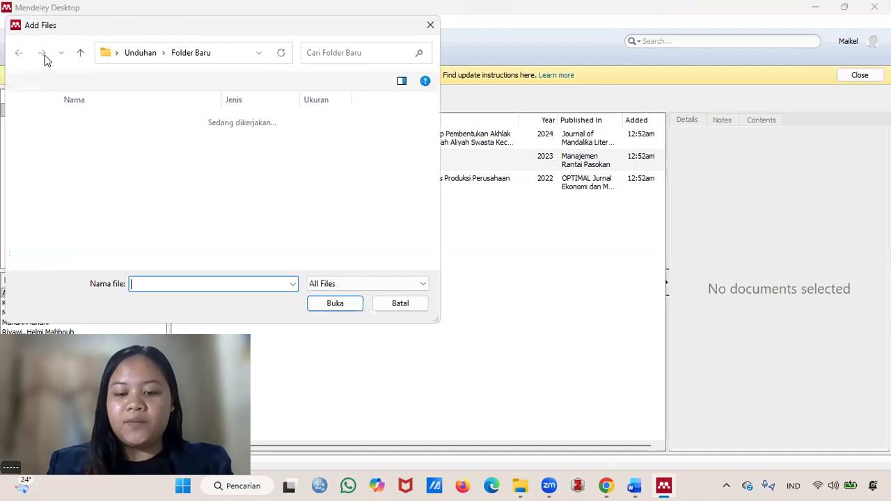
{"action": "scroll", "coordinate": [369, 185], "scroll_direction": "down", "scroll_amount": 1}
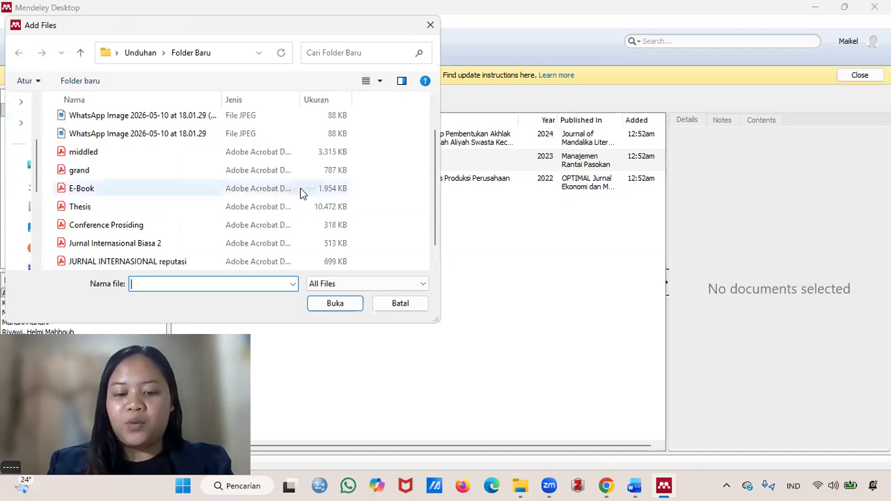
{"action": "scroll", "coordinate": [300, 188], "scroll_direction": "down", "scroll_amount": 1}
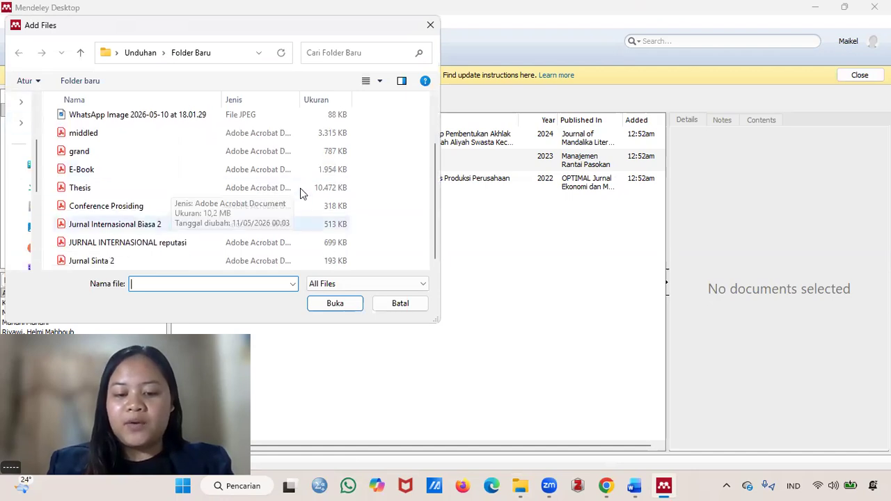
{"action": "left_click", "coordinate": [142, 263]}
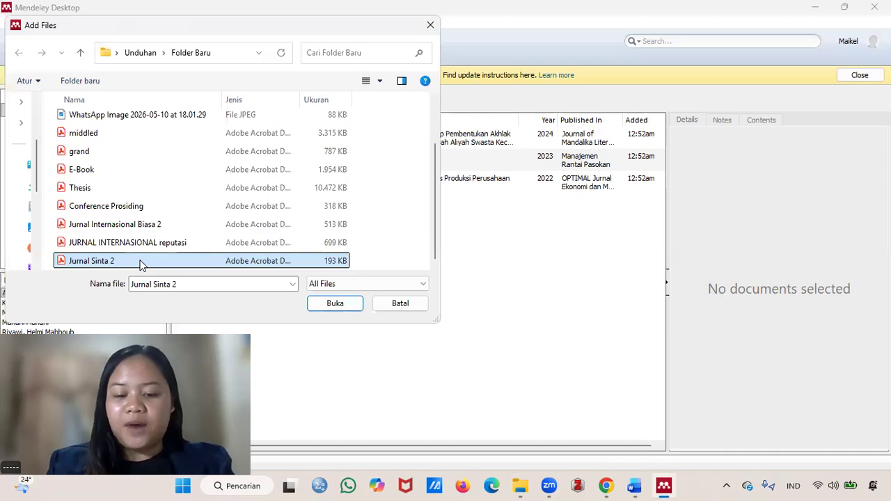
{"action": "left_click", "coordinate": [335, 305]}
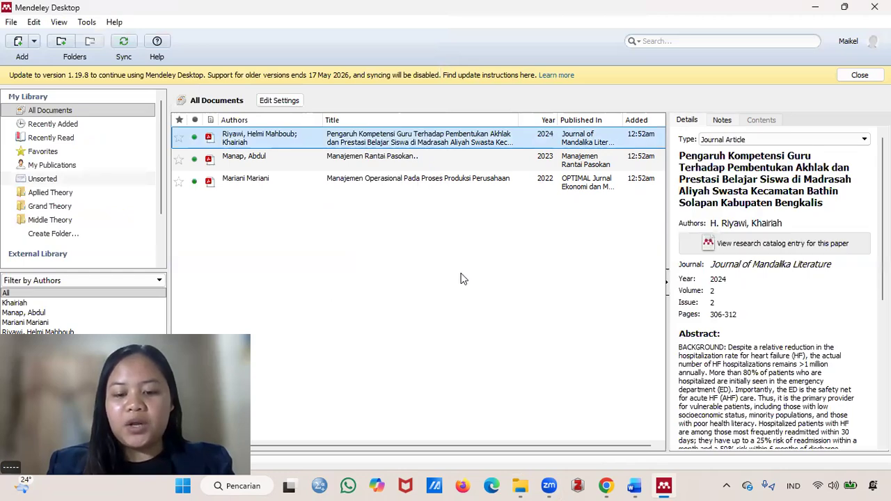
{"action": "left_click", "coordinate": [438, 207]}
{"action": "left_click", "coordinate": [418, 140]}
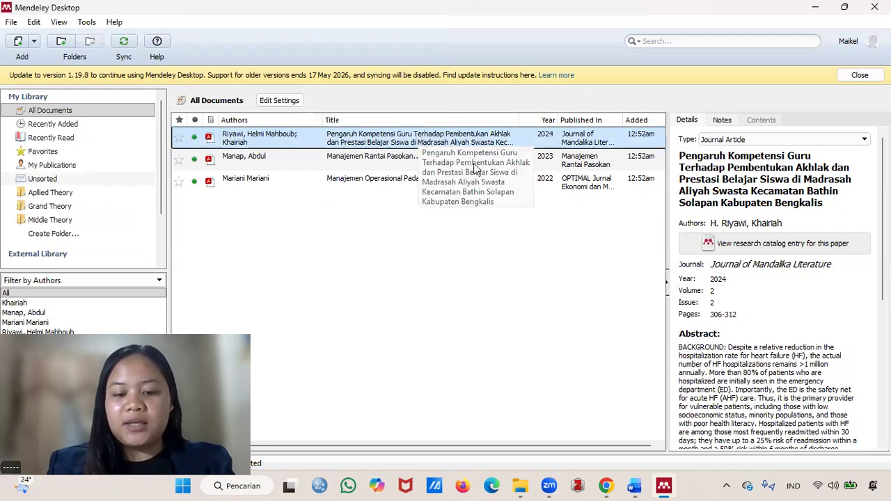
{"action": "left_click", "coordinate": [52, 47]}
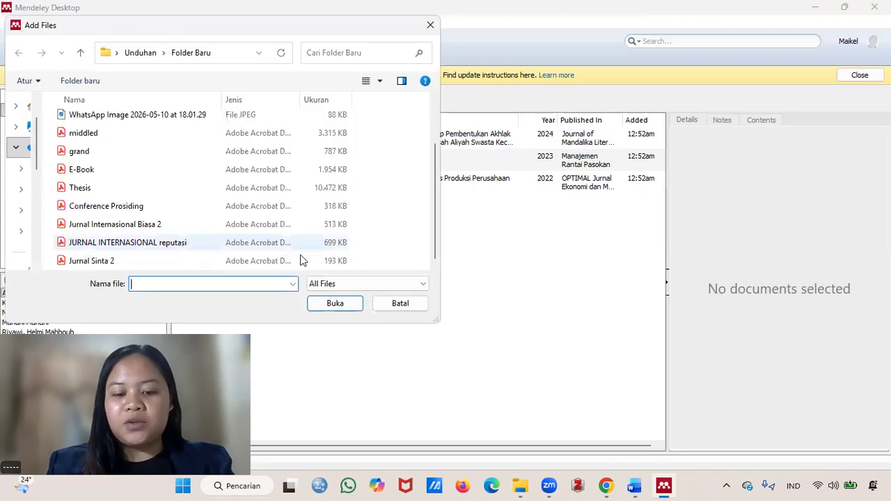
{"action": "key", "text": "Escape"}
Step: Open the Pengaruh Kompetensi Guru article and examine its bibliographic details, abstract, keywords and catalog IDs alongside the PDF text
{"action": "left_click", "coordinate": [487, 145]}
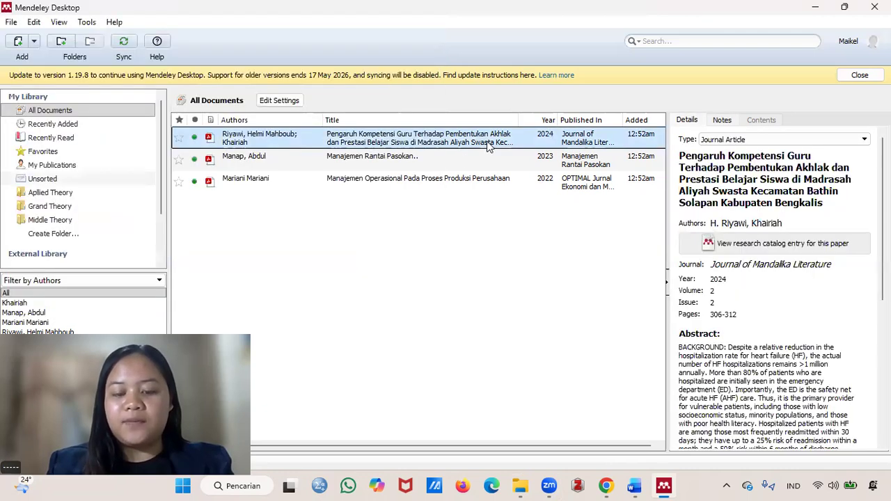
{"action": "double_click", "coordinate": [587, 142]}
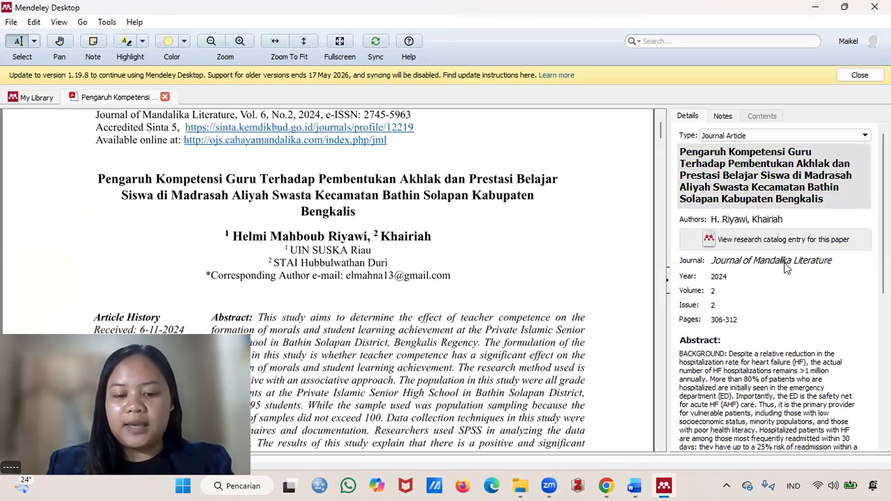
{"action": "scroll", "coordinate": [780, 292], "scroll_direction": "down", "scroll_amount": 1}
{"action": "scroll", "coordinate": [793, 311], "scroll_direction": "down", "scroll_amount": 1}
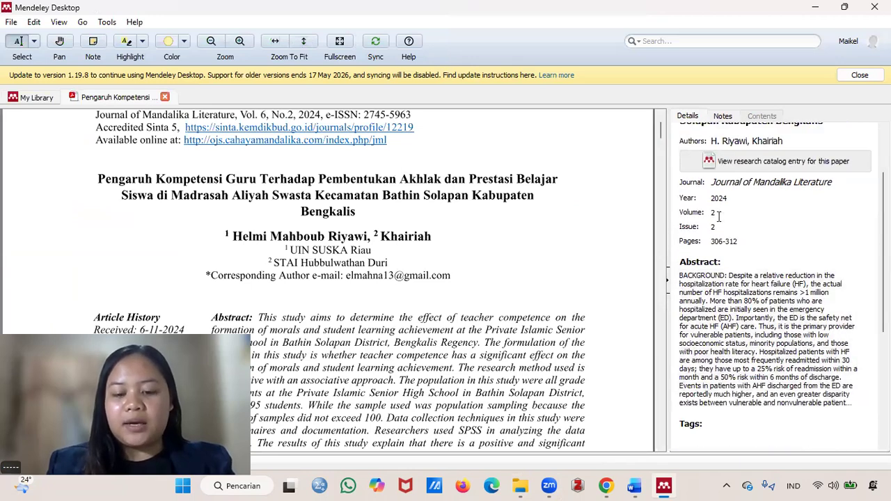
{"action": "scroll", "coordinate": [310, 195], "scroll_direction": "down", "scroll_amount": 3}
{"action": "scroll", "coordinate": [400, 243], "scroll_direction": "up", "scroll_amount": 4}
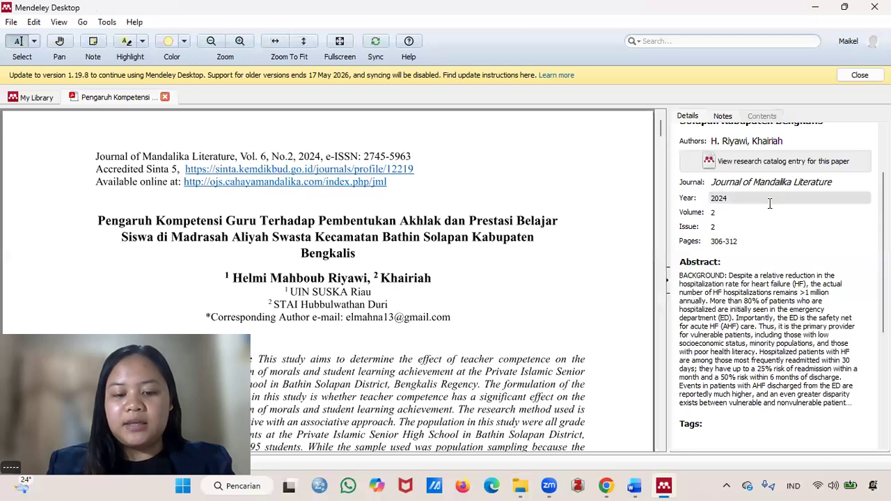
{"action": "scroll", "coordinate": [780, 171], "scroll_direction": "up", "scroll_amount": 2}
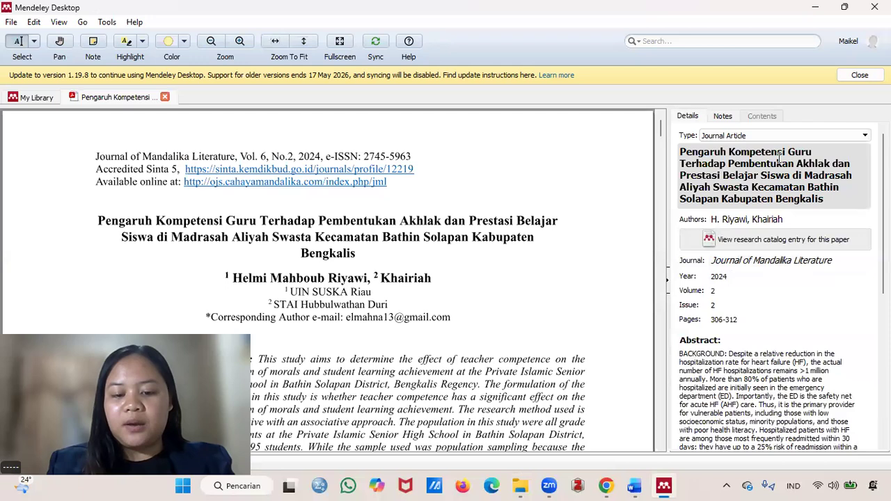
{"action": "scroll", "coordinate": [770, 307], "scroll_direction": "down", "scroll_amount": 4}
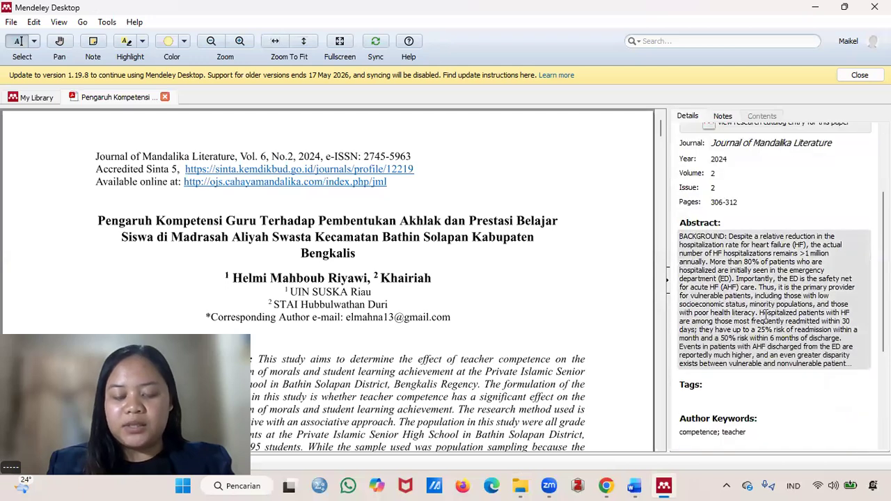
{"action": "scroll", "coordinate": [766, 290], "scroll_direction": "down", "scroll_amount": 4}
{"action": "scroll", "coordinate": [376, 302], "scroll_direction": "down", "scroll_amount": 5}
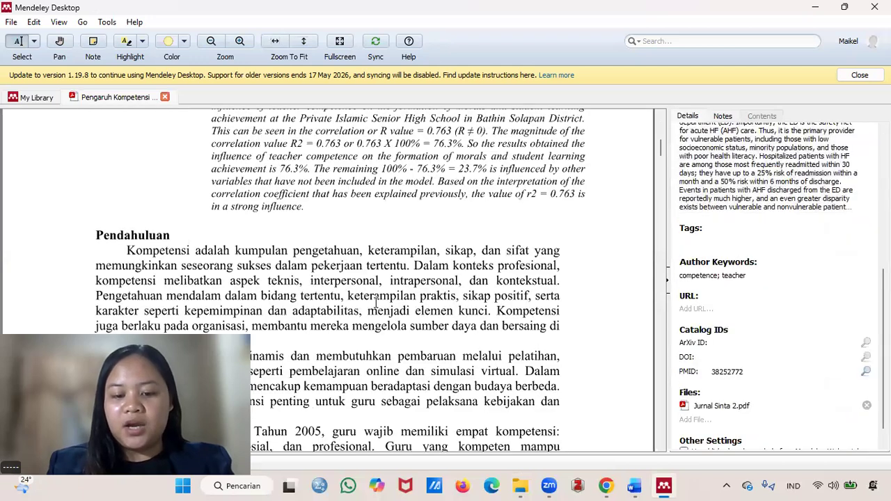
{"action": "scroll", "coordinate": [375, 302], "scroll_direction": "up", "scroll_amount": 4}
{"action": "scroll", "coordinate": [811, 362], "scroll_direction": "down", "scroll_amount": 1}
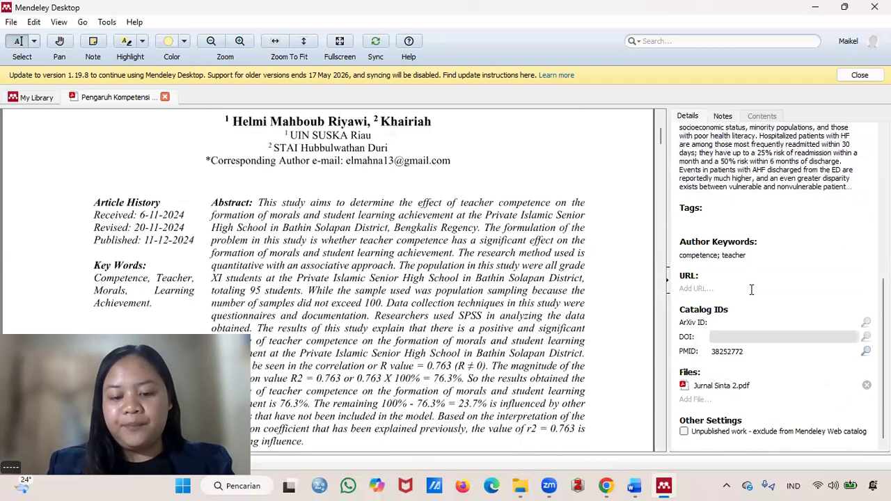
{"action": "scroll", "coordinate": [770, 239], "scroll_direction": "up", "scroll_amount": 10}
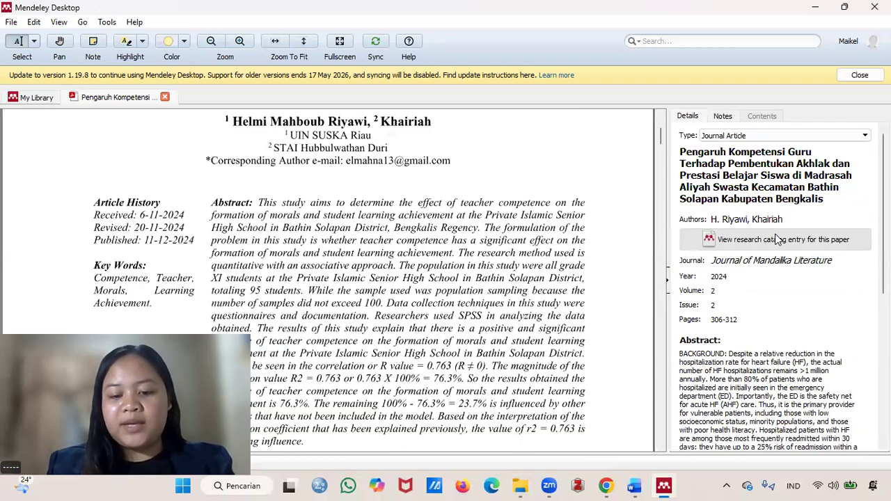
{"action": "scroll", "coordinate": [777, 294], "scroll_direction": "down", "scroll_amount": 3}
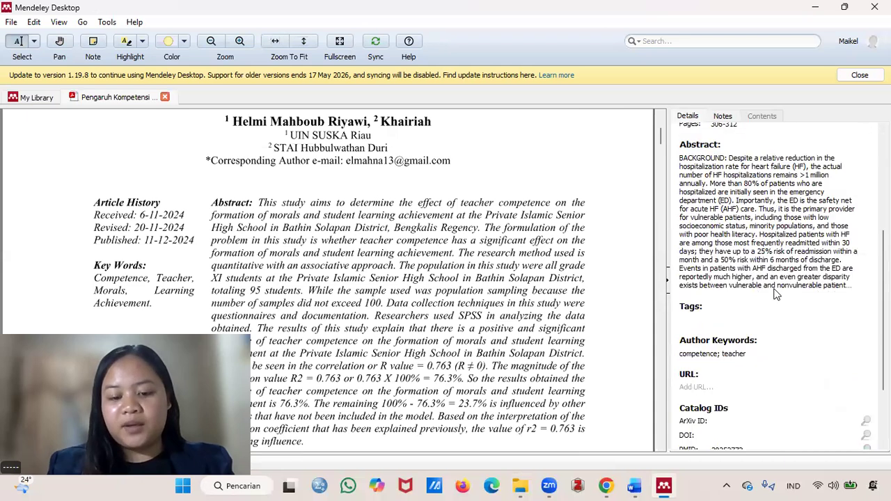
{"action": "scroll", "coordinate": [777, 294], "scroll_direction": "up", "scroll_amount": 1}
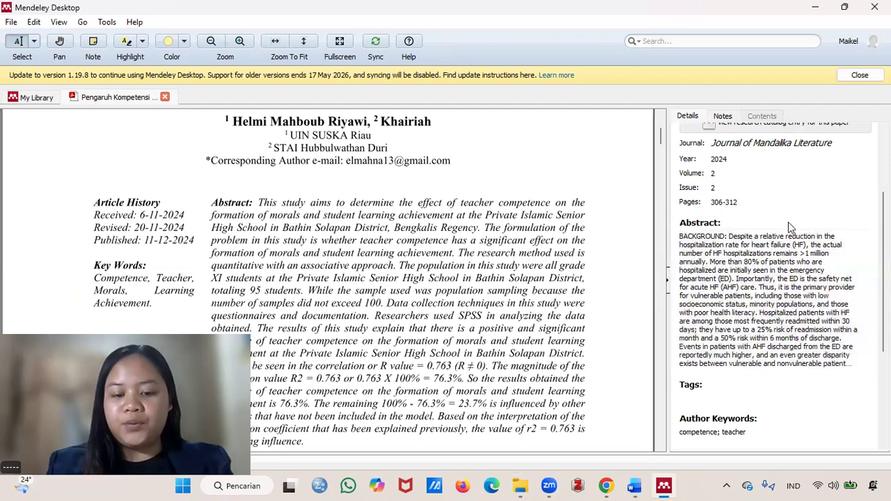
{"action": "scroll", "coordinate": [396, 208], "scroll_direction": "up", "scroll_amount": 3}
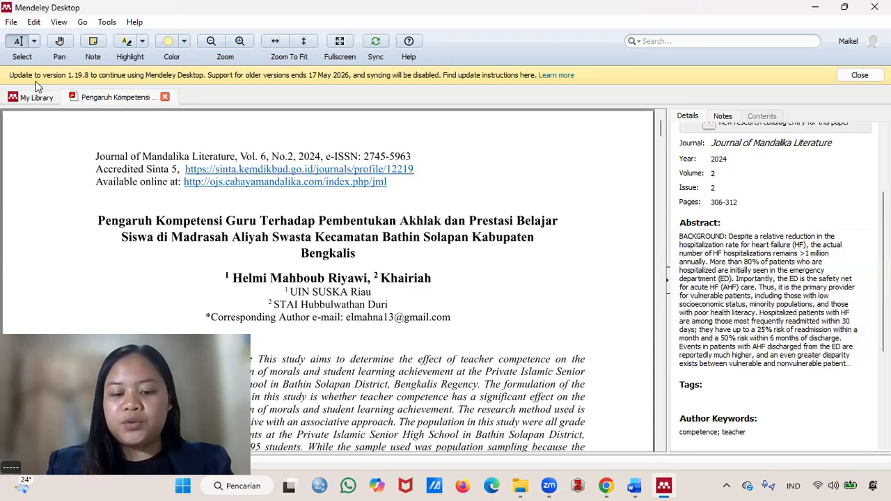
Step: Return to the library and import the Jurnal Internasional Biasa 2 PDF from Folder Baru
{"action": "left_click", "coordinate": [29, 101]}
{"action": "left_click", "coordinate": [325, 266]}
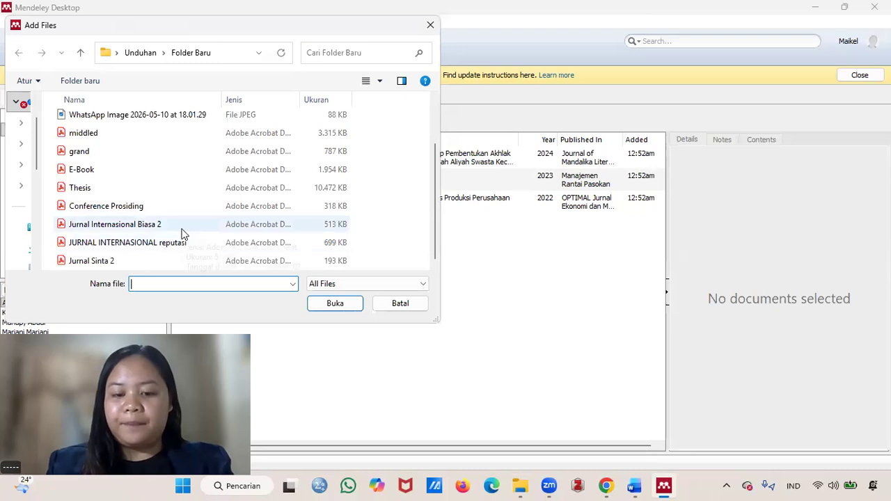
{"action": "double_click", "coordinate": [176, 228]}
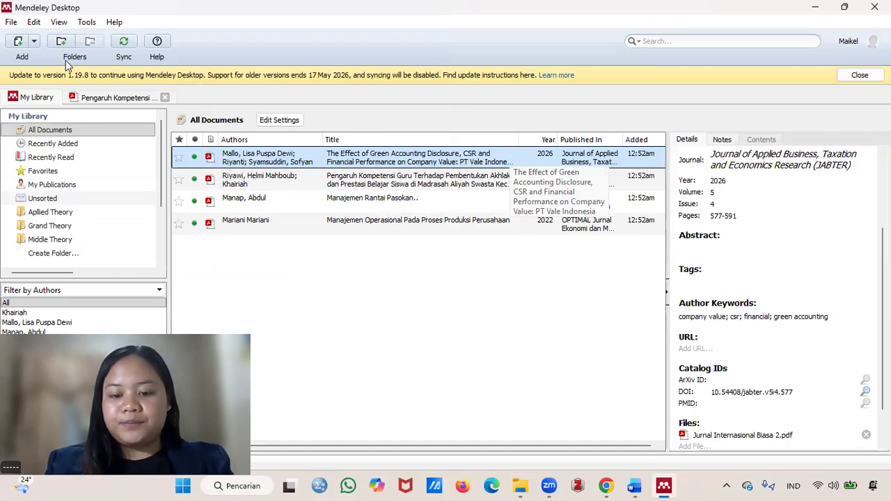
Step: Import the JURNAL INTERNASIONAL reputasi PDF from Folder Baru into the library
{"action": "left_click", "coordinate": [33, 43]}
{"action": "left_click", "coordinate": [54, 62]}
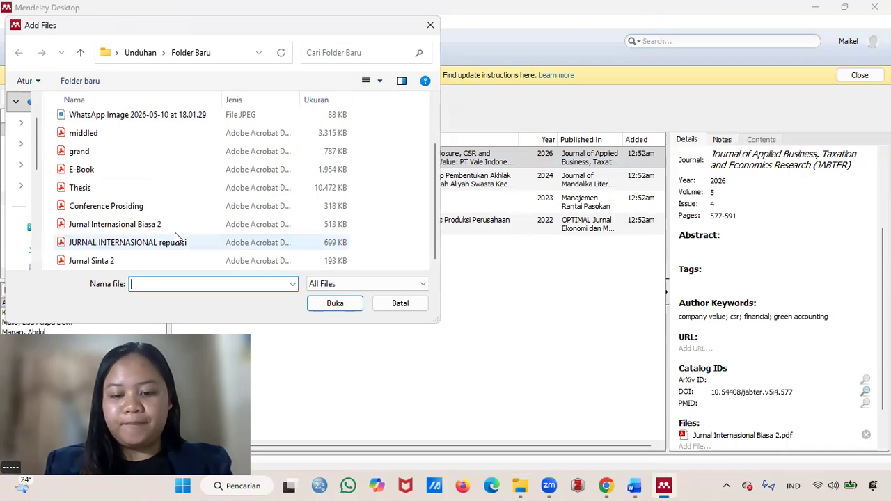
{"action": "key", "text": "Escape"}
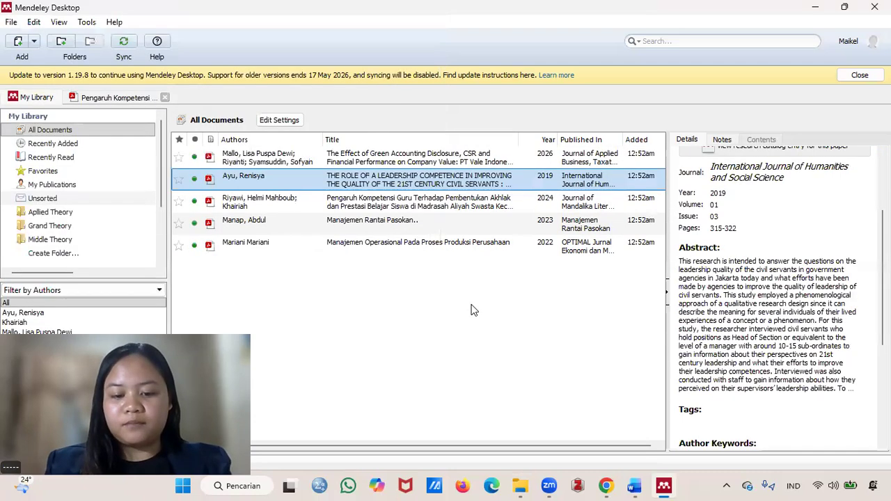
Step: Review the details of the green accounting, leadership competence and Pengaruh Kompetensi Guru articles in the document list
{"action": "left_click", "coordinate": [437, 304]}
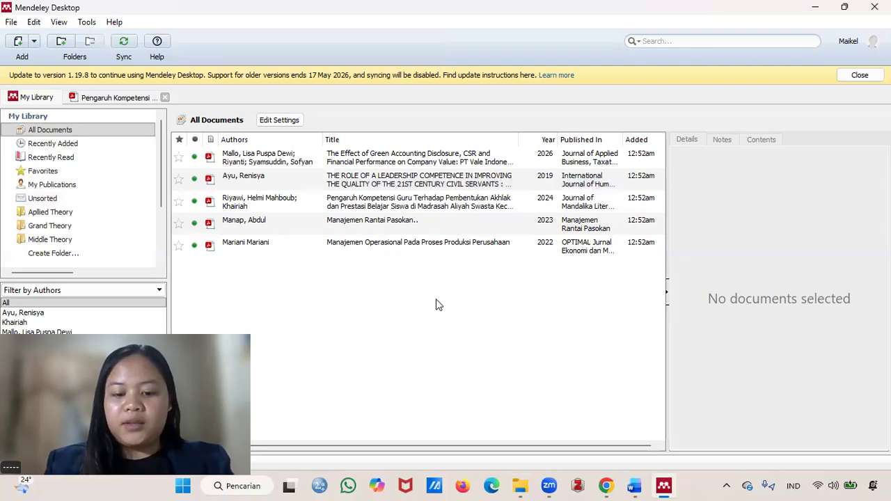
{"action": "left_click", "coordinate": [466, 162]}
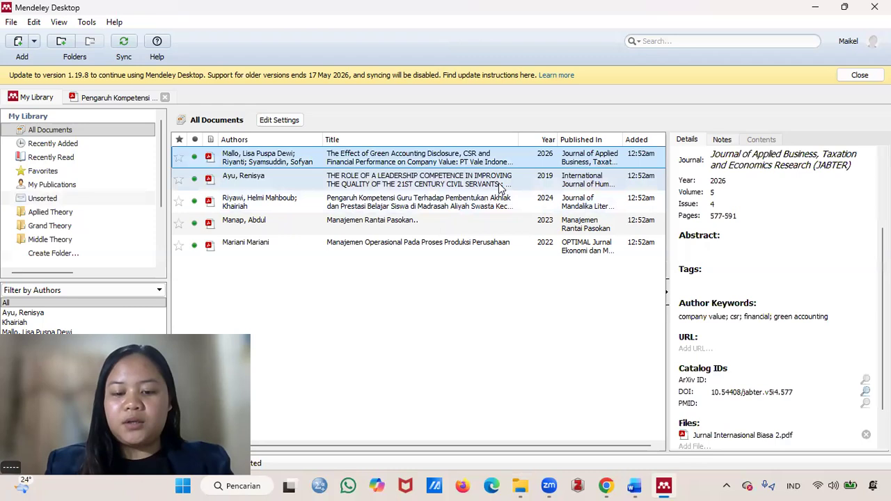
{"action": "left_click", "coordinate": [446, 188]}
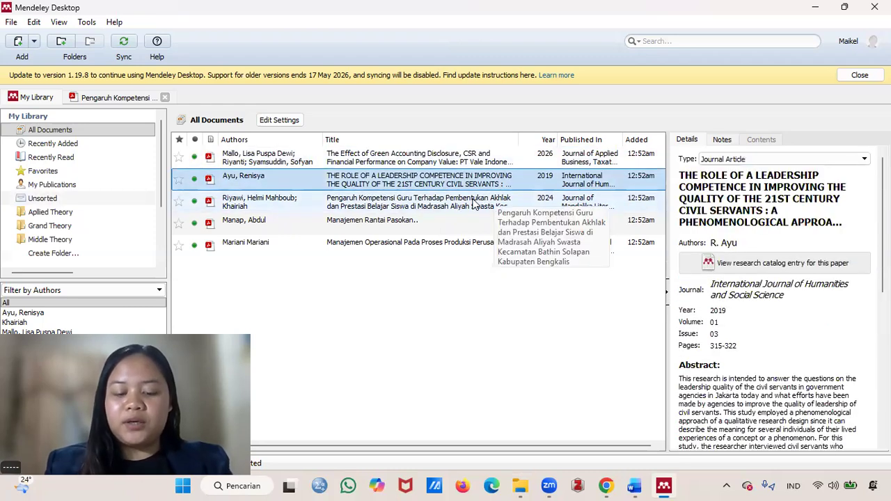
{"action": "left_click", "coordinate": [473, 201]}
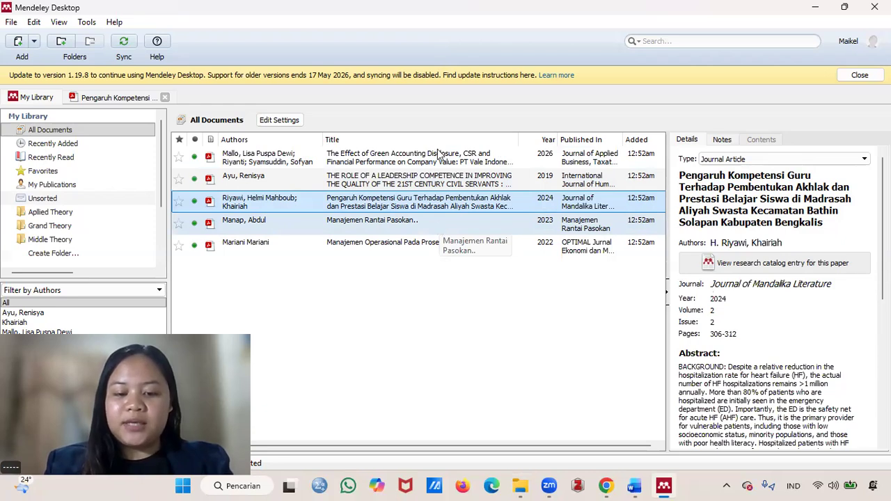
Step: Import the Conference Prosiding PDF from Folder Baru and open the added Sharia economic ecosystem paper
{"action": "left_click", "coordinate": [35, 43]}
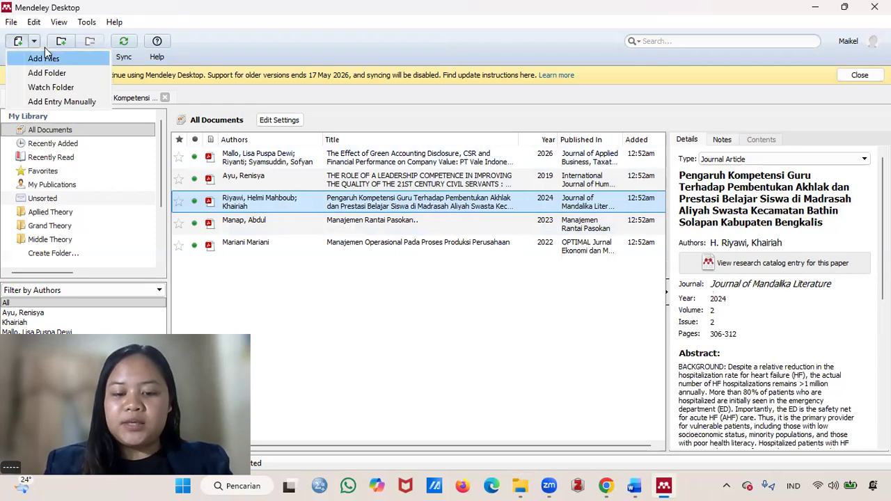
{"action": "left_click", "coordinate": [45, 50]}
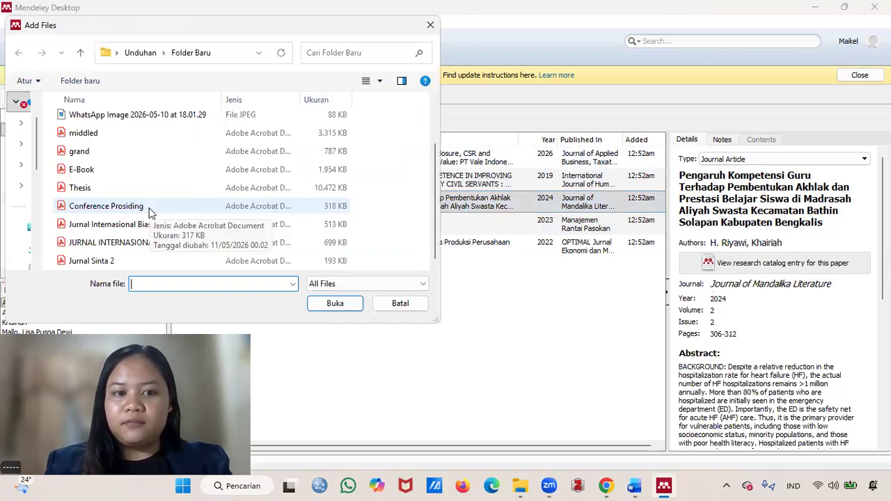
{"action": "left_click", "coordinate": [148, 209]}
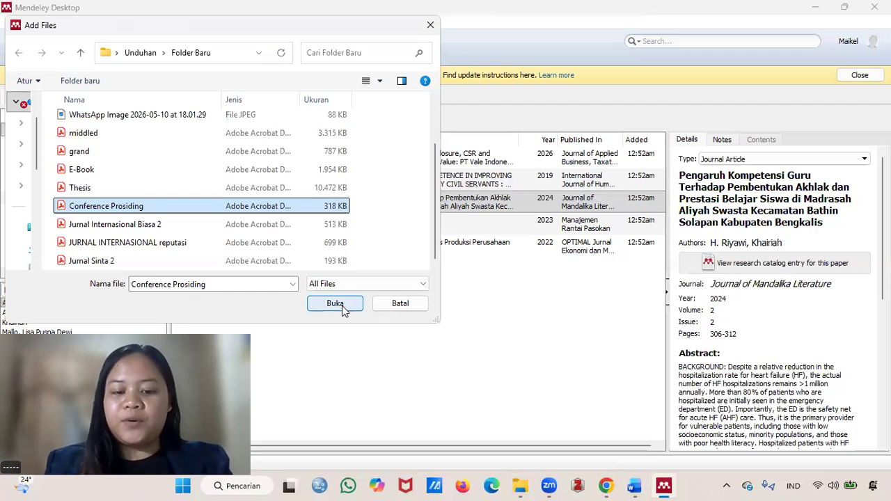
{"action": "left_click", "coordinate": [335, 304]}
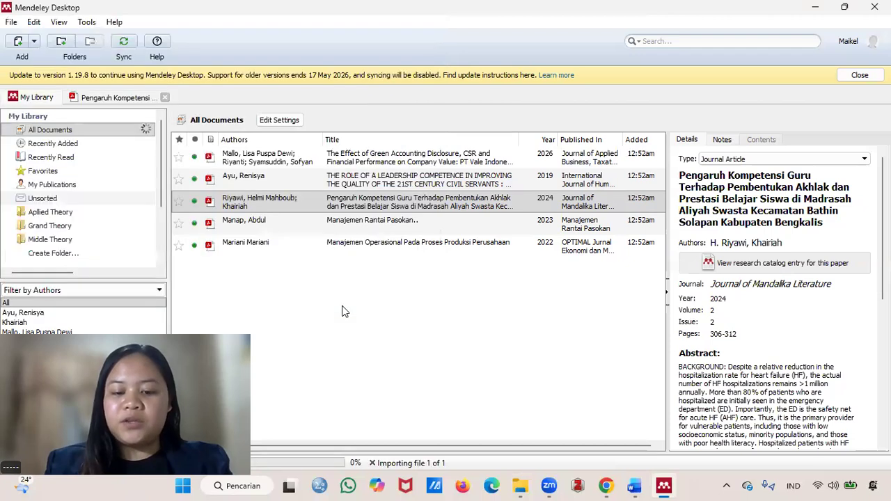
{"action": "double_click", "coordinate": [473, 202]}
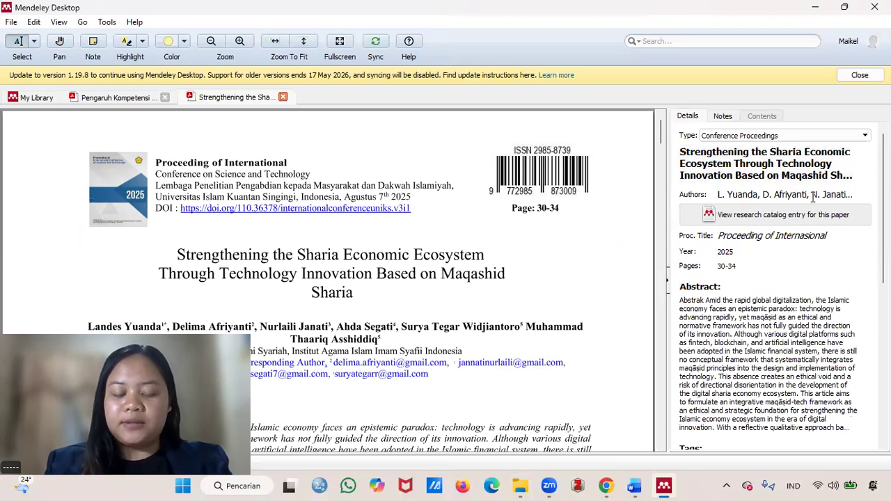
Step: Check the Sharia economic ecosystem paper's full author list, document type and title in its details
{"action": "left_click", "coordinate": [839, 197]}
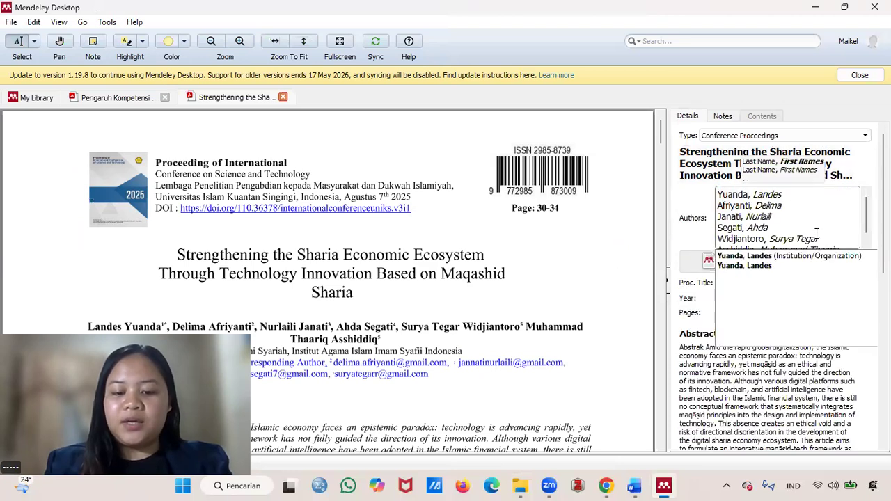
{"action": "scroll", "coordinate": [695, 197], "scroll_direction": "down", "scroll_amount": 1}
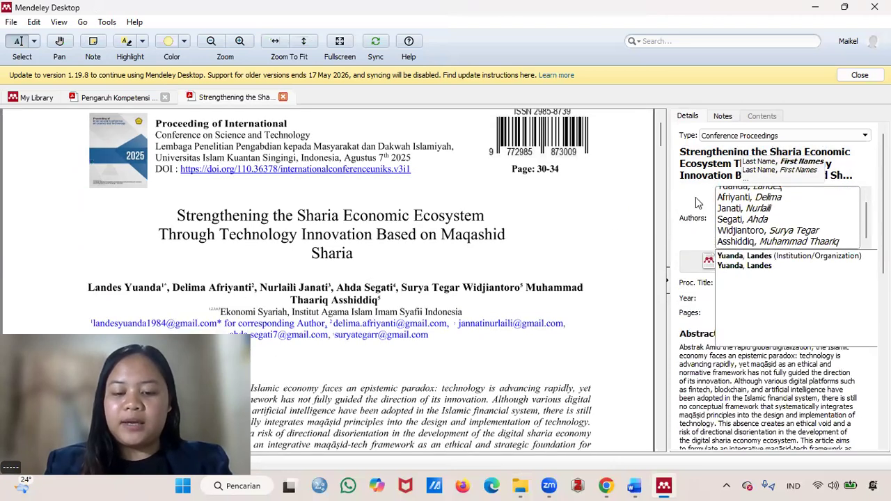
{"action": "left_click", "coordinate": [713, 163]}
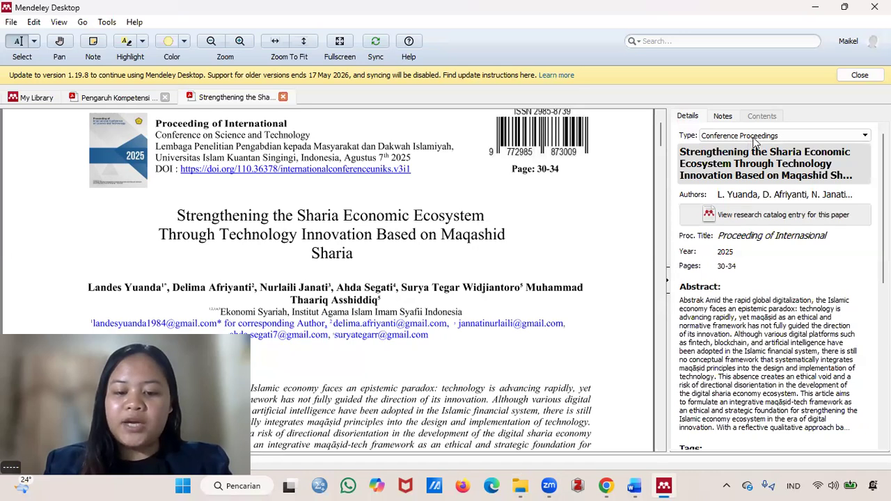
{"action": "left_click", "coordinate": [754, 138]}
{"action": "left_click", "coordinate": [812, 175]}
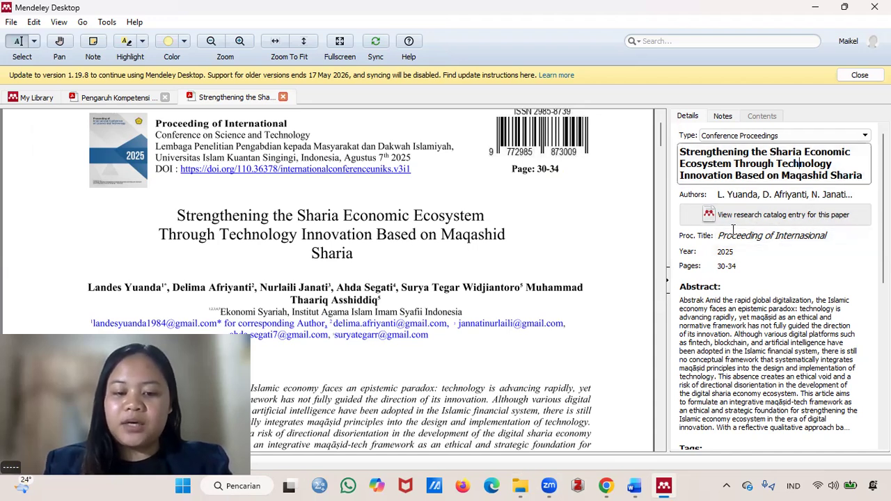
{"action": "left_click", "coordinate": [747, 195]}
{"action": "left_click", "coordinate": [692, 243]}
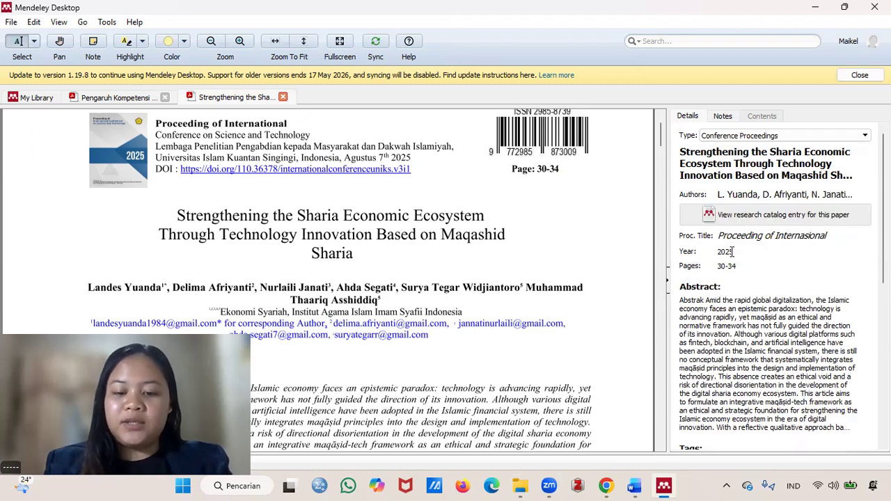
Step: Replace the proceedings title with "Proceeding of International Conference on Science and Technology" copied from the paper's header, and check the remaining details
{"action": "scroll", "coordinate": [776, 207], "scroll_direction": "down", "scroll_amount": 1}
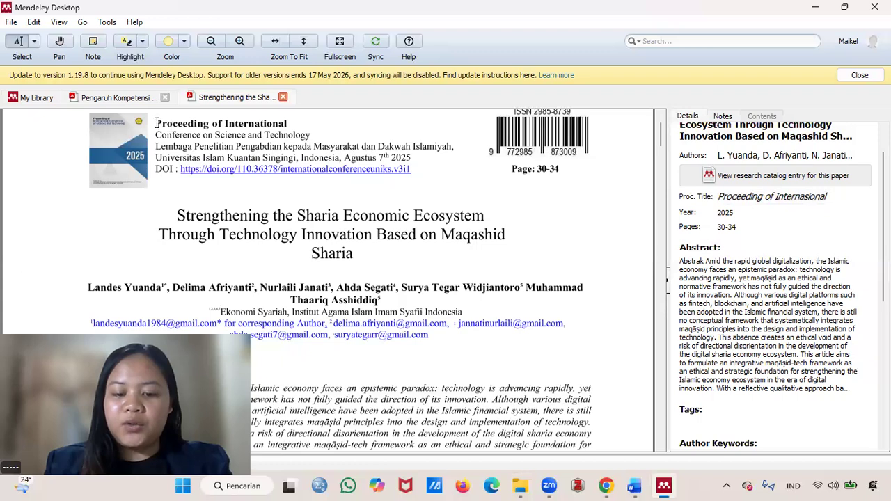
{"action": "left_click_drag", "start_coordinate": [156, 124], "coordinate": [343, 137]}
{"action": "key", "text": "ctrl+c"}
{"action": "left_click", "coordinate": [847, 197]}
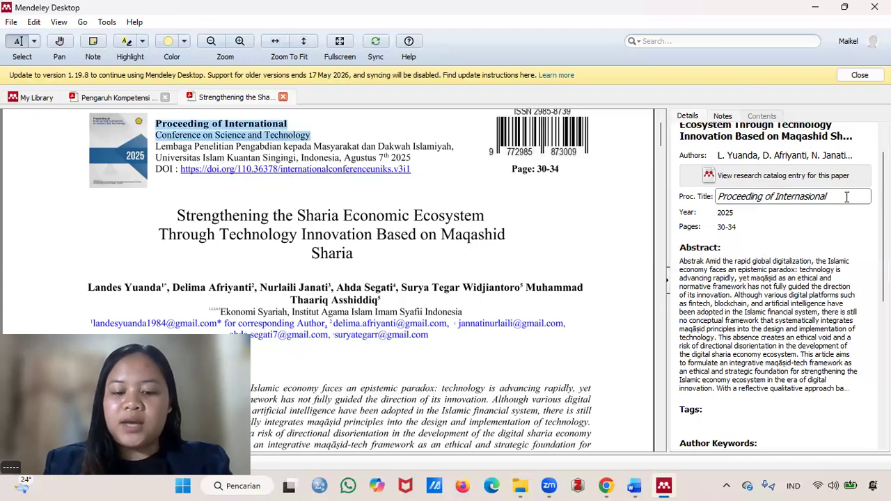
{"action": "key", "text": "ctrl+a"}
{"action": "key", "text": "ctrl+v"}
{"action": "left_click", "coordinate": [848, 291]}
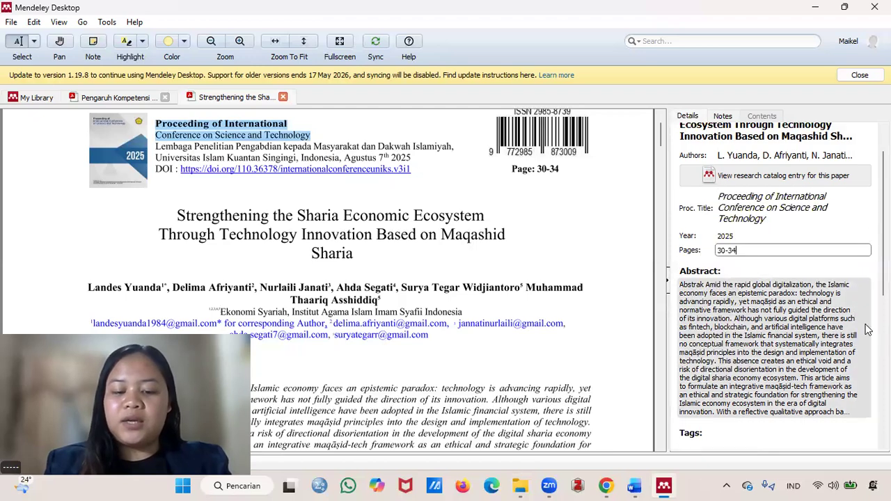
{"action": "scroll", "coordinate": [786, 325], "scroll_direction": "down", "scroll_amount": 2}
{"action": "scroll", "coordinate": [781, 344], "scroll_direction": "down", "scroll_amount": 2}
{"action": "scroll", "coordinate": [755, 325], "scroll_direction": "down", "scroll_amount": 1}
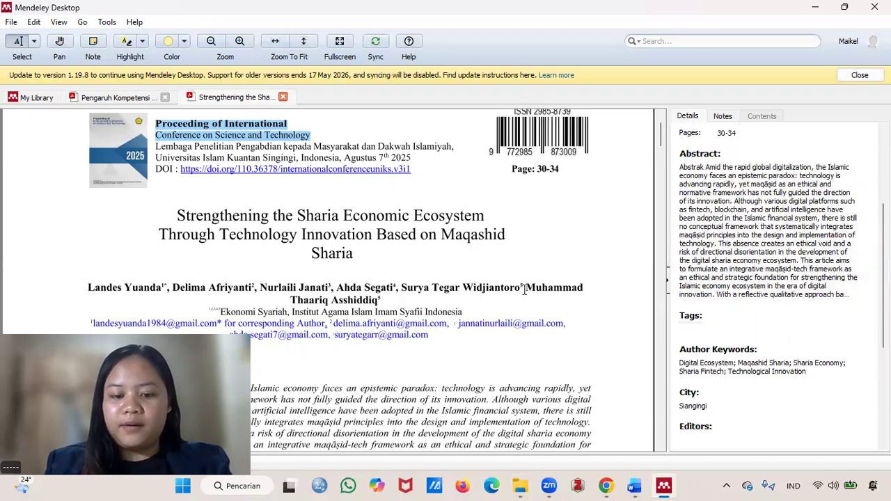
Step: Return to the library, import the Thesis PDF from Folder Baru and open the added thesis
{"action": "left_click", "coordinate": [37, 97]}
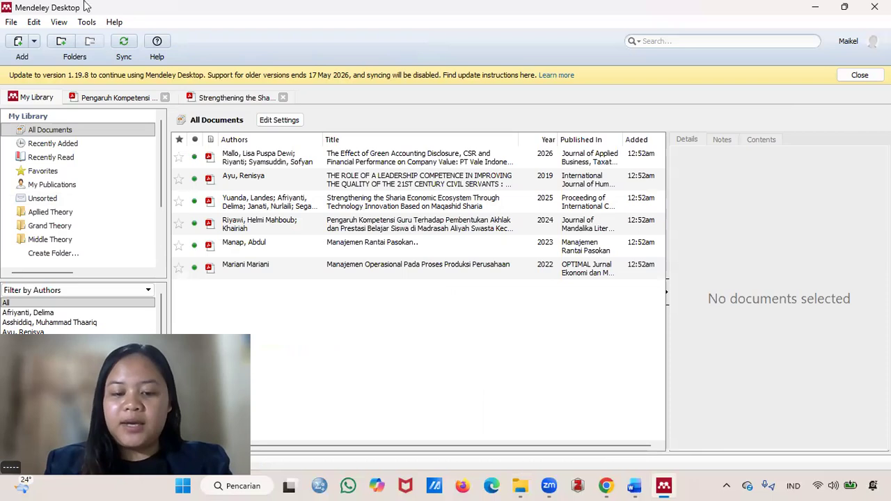
{"action": "left_click", "coordinate": [41, 50]}
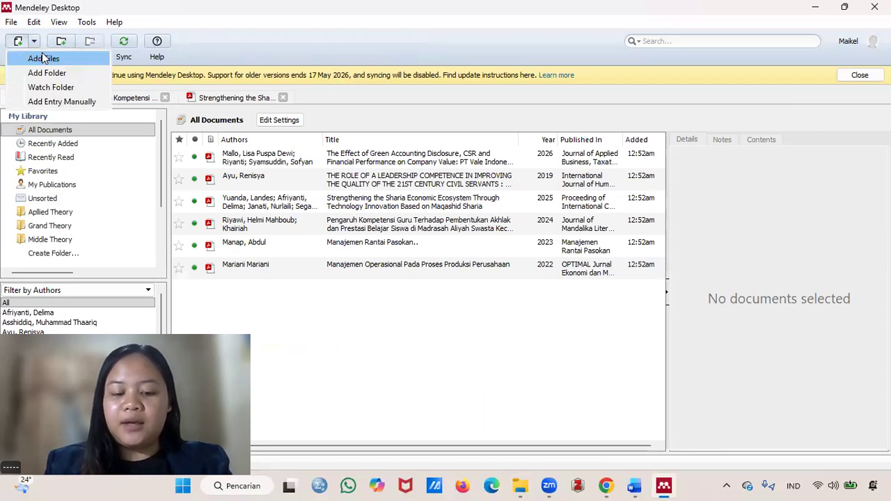
{"action": "left_click", "coordinate": [42, 59]}
{"action": "scroll", "coordinate": [95, 195], "scroll_direction": "down", "scroll_amount": 1}
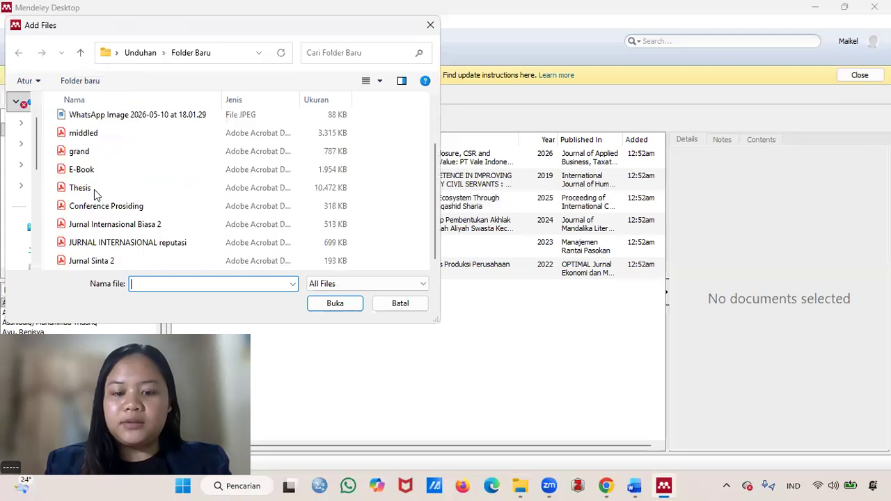
{"action": "left_click", "coordinate": [94, 189]}
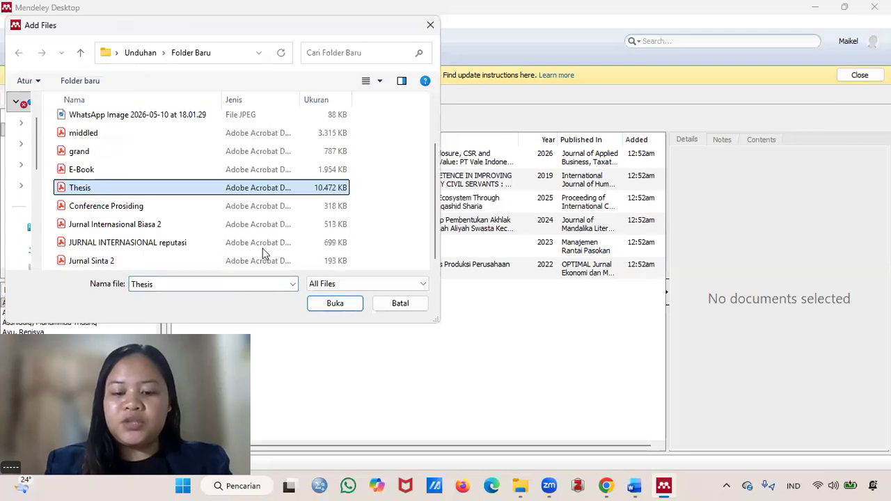
{"action": "left_click", "coordinate": [312, 308]}
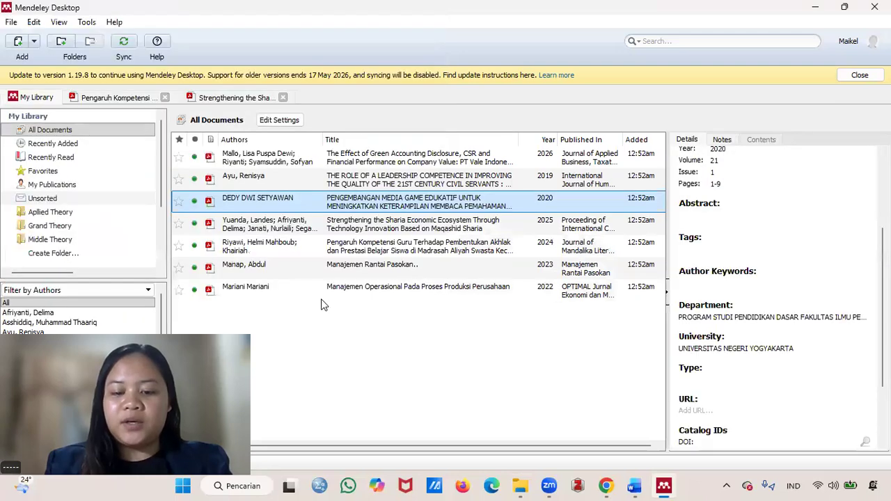
{"action": "double_click", "coordinate": [505, 204]}
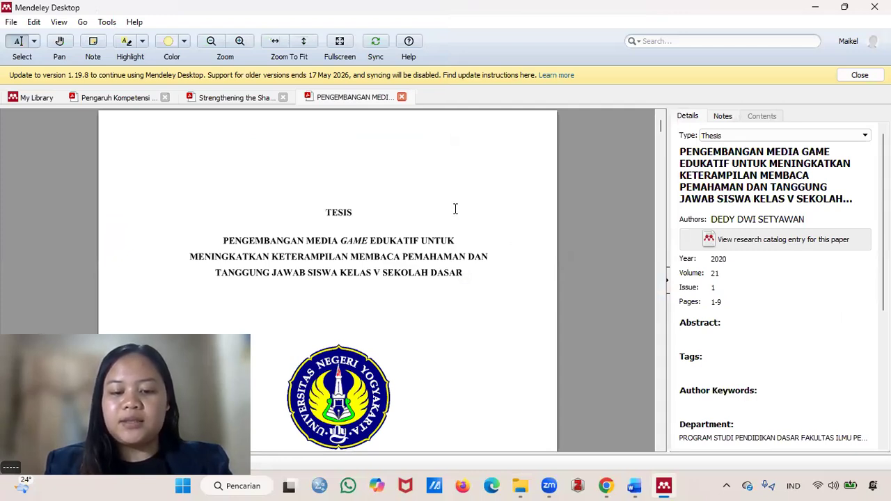
Step: Dismiss the update notice and choose Thesis as the document type of the opened thesis
{"action": "left_click", "coordinate": [859, 75]}
{"action": "left_click", "coordinate": [783, 116]}
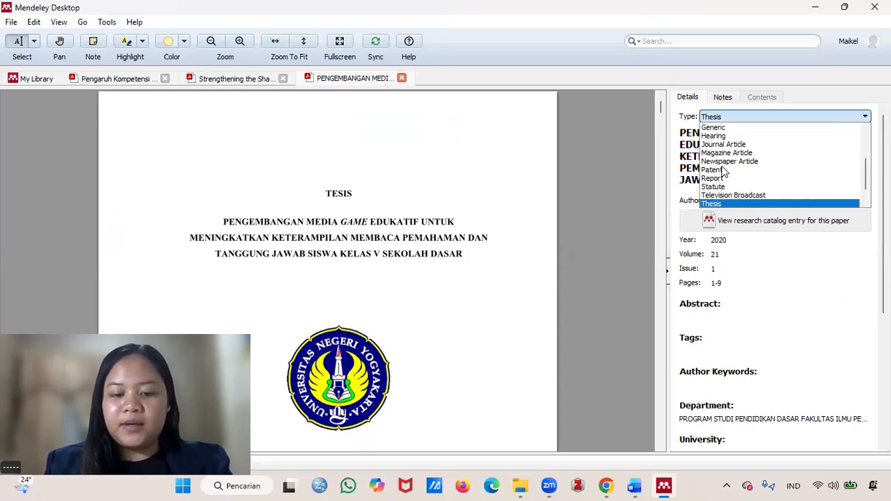
{"action": "left_click", "coordinate": [713, 204]}
Step: Compare the thesis's title, year, department and university details with its cover page
{"action": "left_click", "coordinate": [824, 170]}
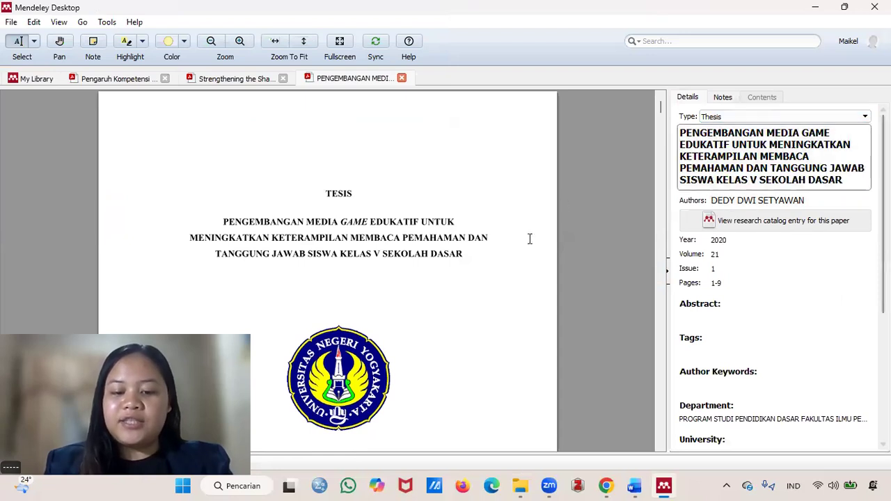
{"action": "scroll", "coordinate": [766, 272], "scroll_direction": "down", "scroll_amount": 1}
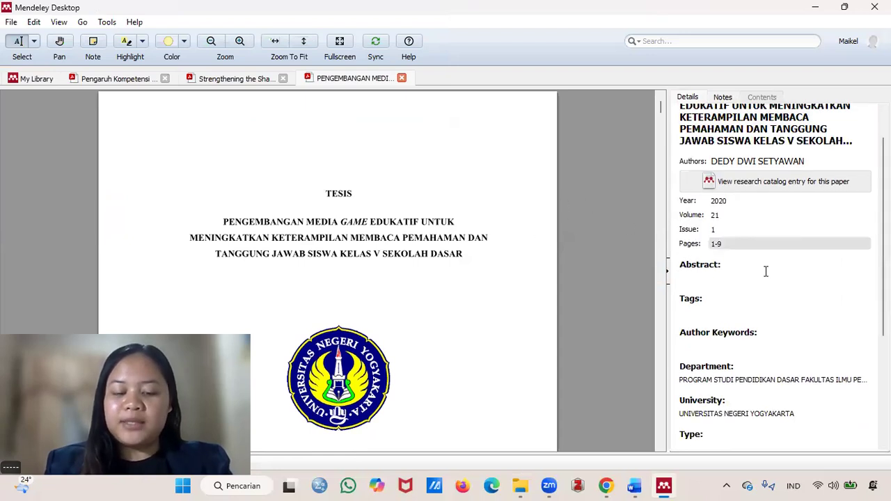
{"action": "scroll", "coordinate": [768, 292], "scroll_direction": "down", "scroll_amount": 2}
{"action": "scroll", "coordinate": [809, 292], "scroll_direction": "down", "scroll_amount": 1}
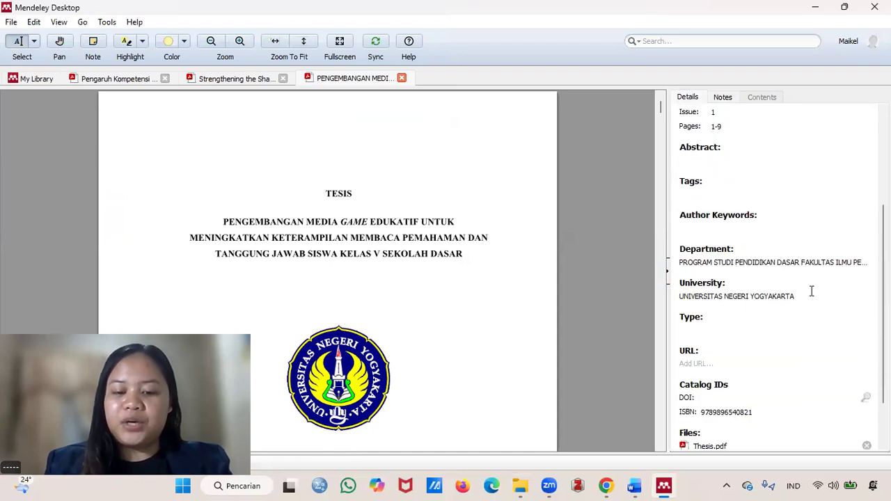
{"action": "scroll", "coordinate": [515, 296], "scroll_direction": "down", "scroll_amount": 1}
{"action": "scroll", "coordinate": [313, 273], "scroll_direction": "down", "scroll_amount": 4}
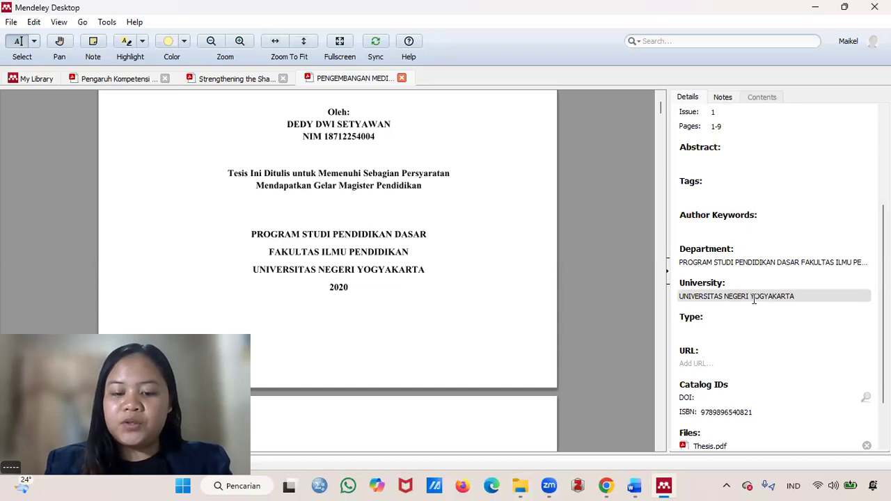
{"action": "scroll", "coordinate": [769, 186], "scroll_direction": "up", "scroll_amount": 3}
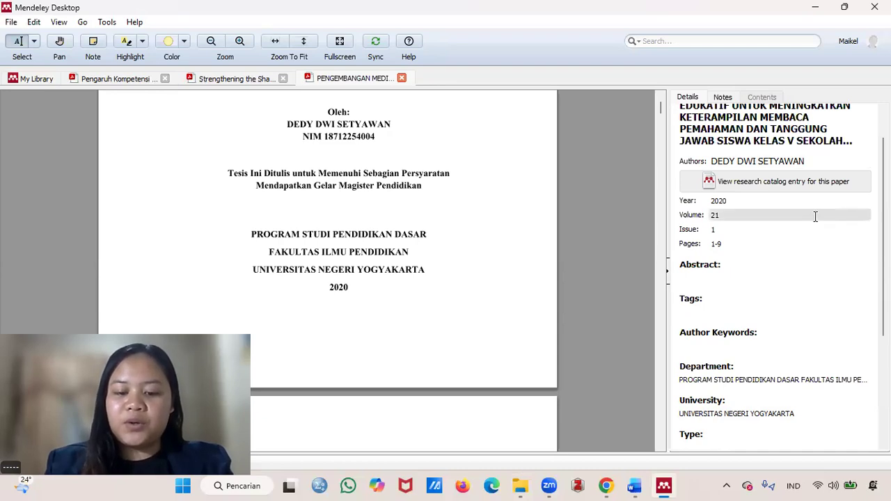
{"action": "scroll", "coordinate": [742, 338], "scroll_direction": "down", "scroll_amount": 3}
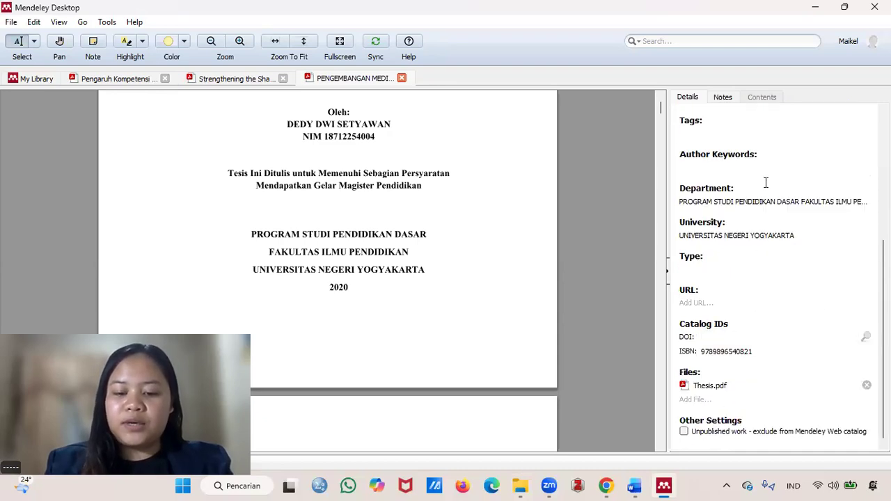
{"action": "scroll", "coordinate": [765, 202], "scroll_direction": "up", "scroll_amount": 3}
{"action": "scroll", "coordinate": [362, 309], "scroll_direction": "up", "scroll_amount": 3}
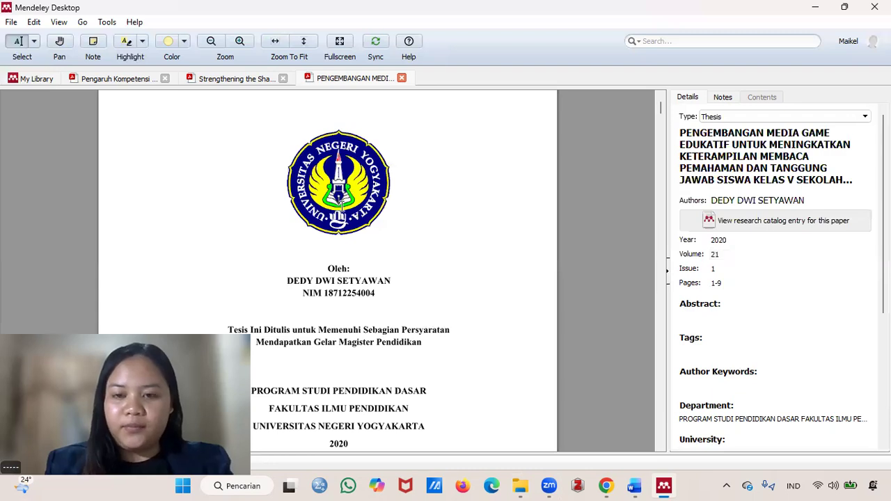
Step: Return to the library, import the E-Book PDF from Folder Baru and open the added Buku Ajar Pengantar Manajemen
{"action": "left_click", "coordinate": [49, 80]}
{"action": "left_click", "coordinate": [449, 307]}
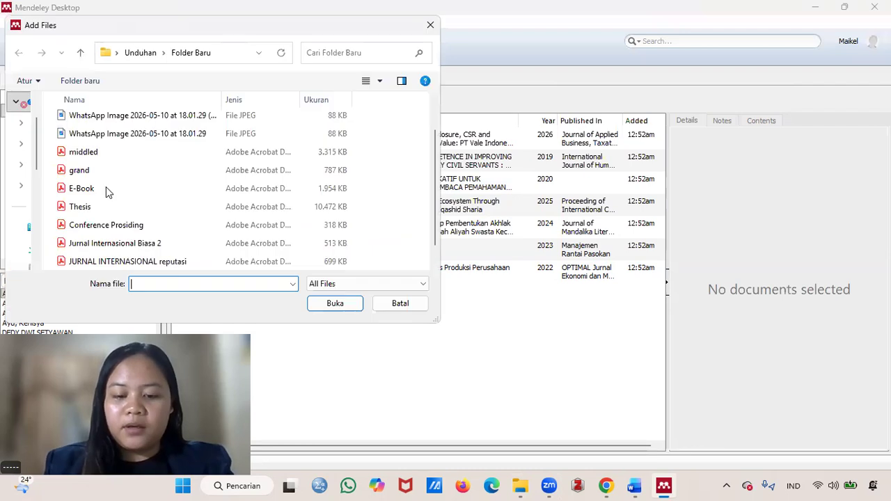
{"action": "left_click", "coordinate": [400, 303]}
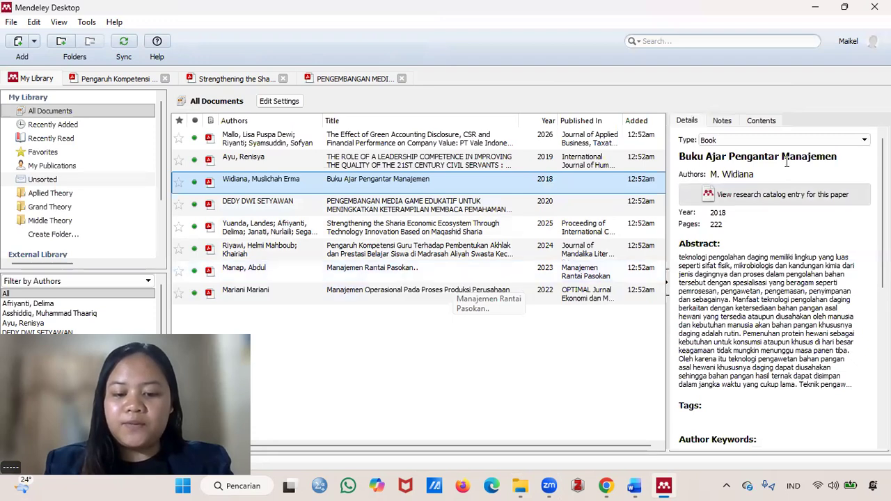
{"action": "double_click", "coordinate": [466, 182]}
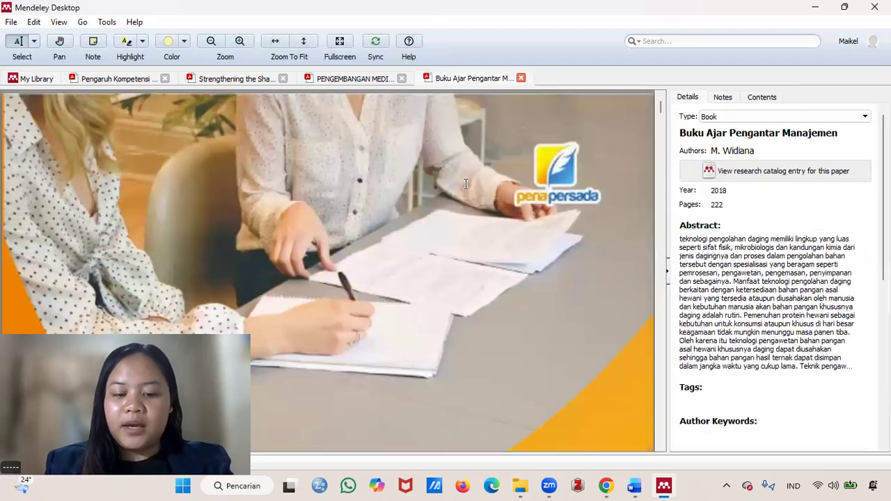
Step: Compare the book's title and author details with the cover of Buku Ajar Pengantar Manajemen
{"action": "scroll", "coordinate": [491, 189], "scroll_direction": "down", "scroll_amount": 1}
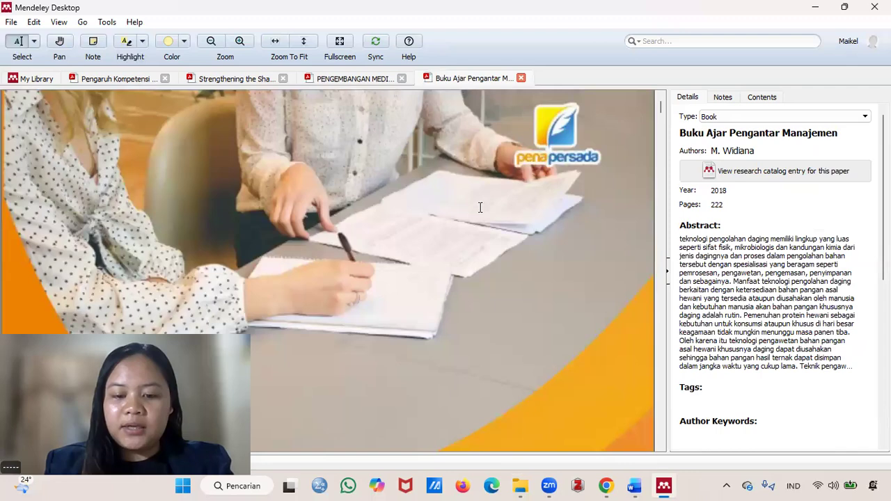
{"action": "scroll", "coordinate": [477, 212], "scroll_direction": "down", "scroll_amount": 1}
{"action": "scroll", "coordinate": [508, 211], "scroll_direction": "down", "scroll_amount": 2}
{"action": "left_click", "coordinate": [803, 133]}
{"action": "scroll", "coordinate": [555, 196], "scroll_direction": "down", "scroll_amount": 2}
{"action": "scroll", "coordinate": [403, 208], "scroll_direction": "down", "scroll_amount": 2}
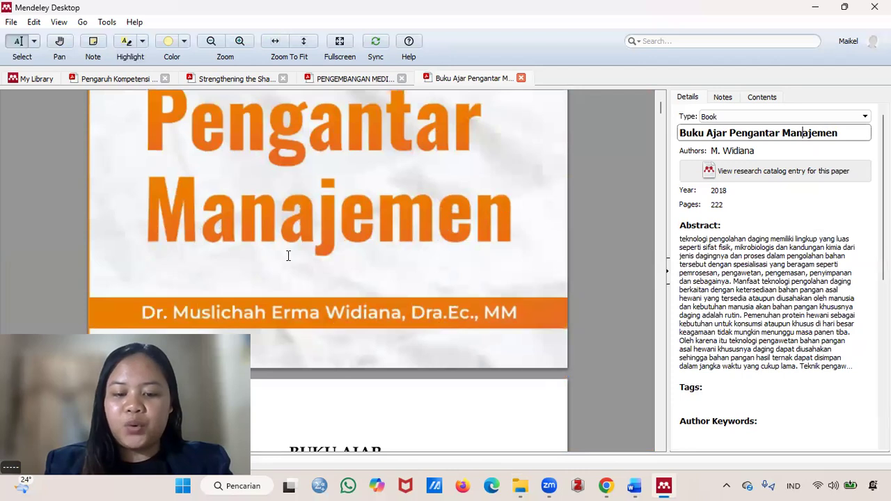
{"action": "left_click", "coordinate": [812, 153]}
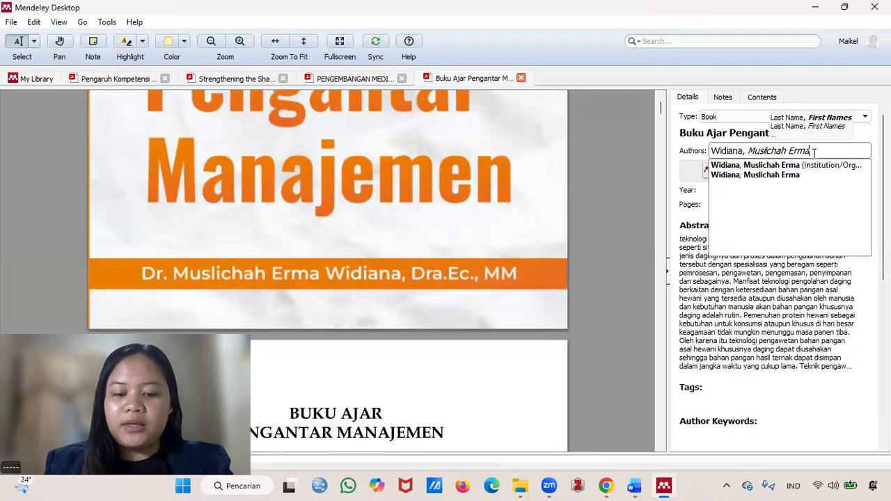
{"action": "left_click", "coordinate": [765, 122]}
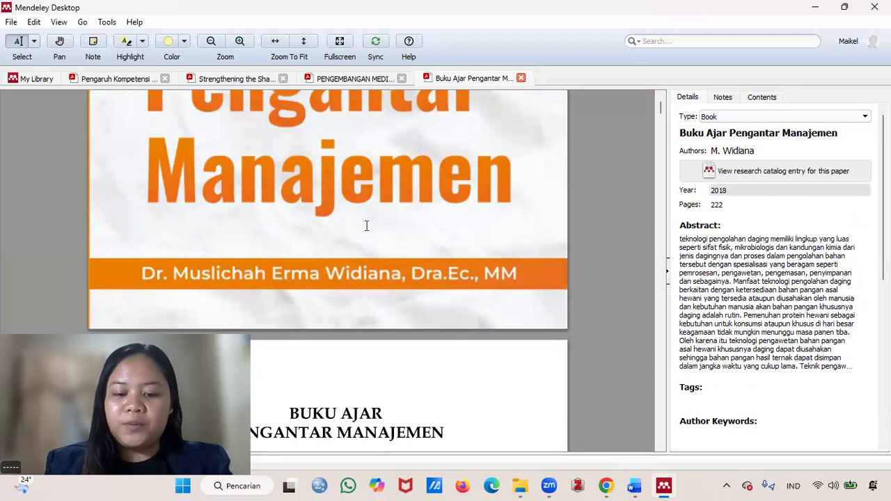
Step: Compare the book's year, city, edition, editor and publisher details with its imprint page
{"action": "scroll", "coordinate": [382, 232], "scroll_direction": "down", "scroll_amount": 5}
{"action": "scroll", "coordinate": [433, 233], "scroll_direction": "down", "scroll_amount": 5}
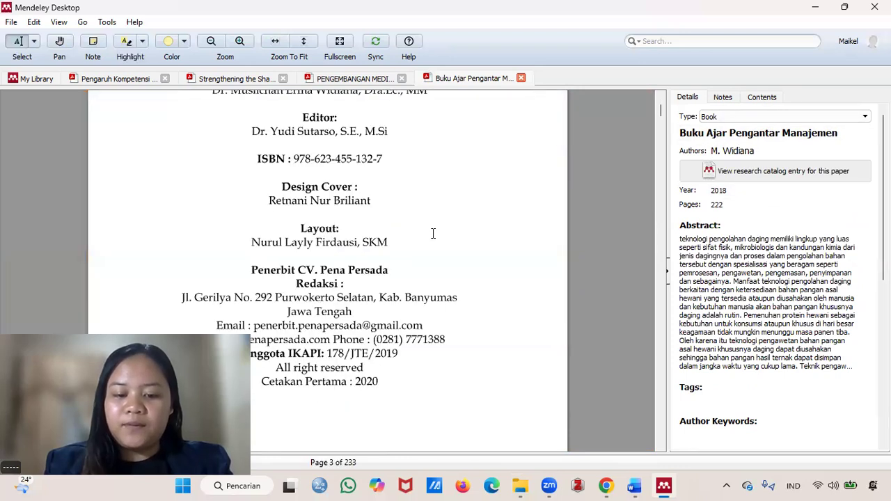
{"action": "scroll", "coordinate": [404, 214], "scroll_direction": "down", "scroll_amount": 1}
{"action": "scroll", "coordinate": [721, 275], "scroll_direction": "down", "scroll_amount": 1}
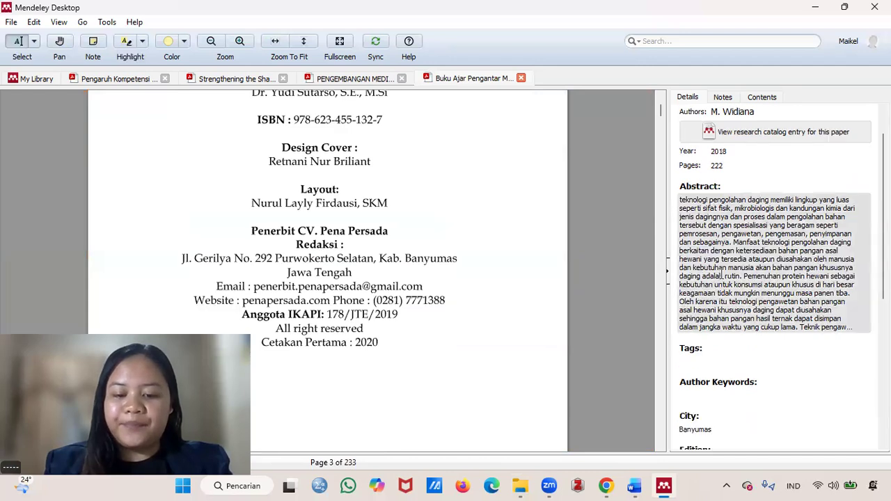
{"action": "scroll", "coordinate": [731, 292], "scroll_direction": "down", "scroll_amount": 4}
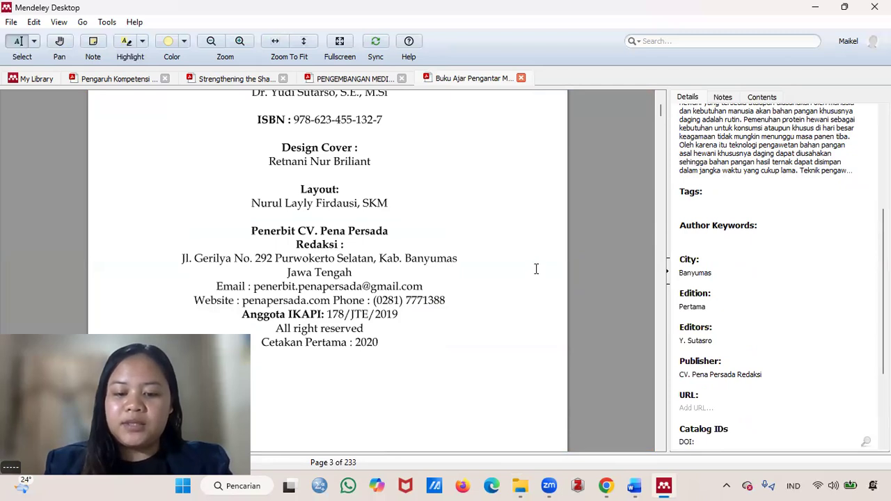
{"action": "scroll", "coordinate": [619, 286], "scroll_direction": "down", "scroll_amount": 1}
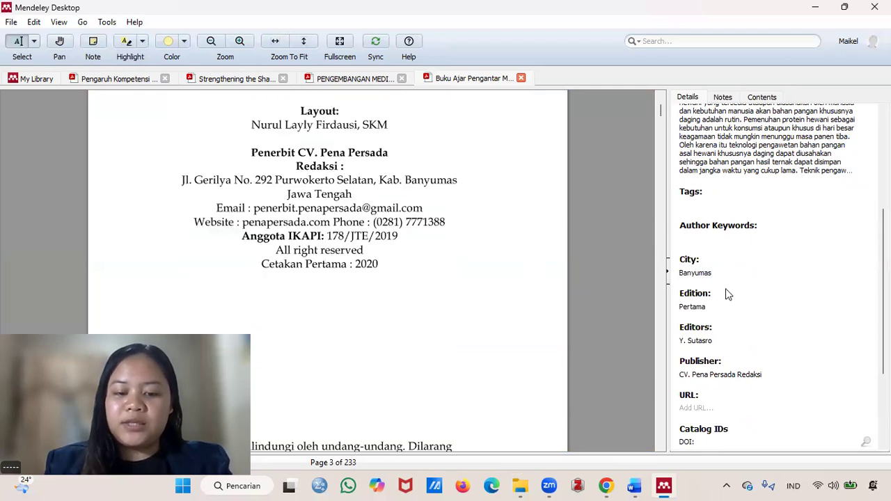
{"action": "scroll", "coordinate": [819, 288], "scroll_direction": "down", "scroll_amount": 2}
{"action": "scroll", "coordinate": [799, 286], "scroll_direction": "up", "scroll_amount": 3}
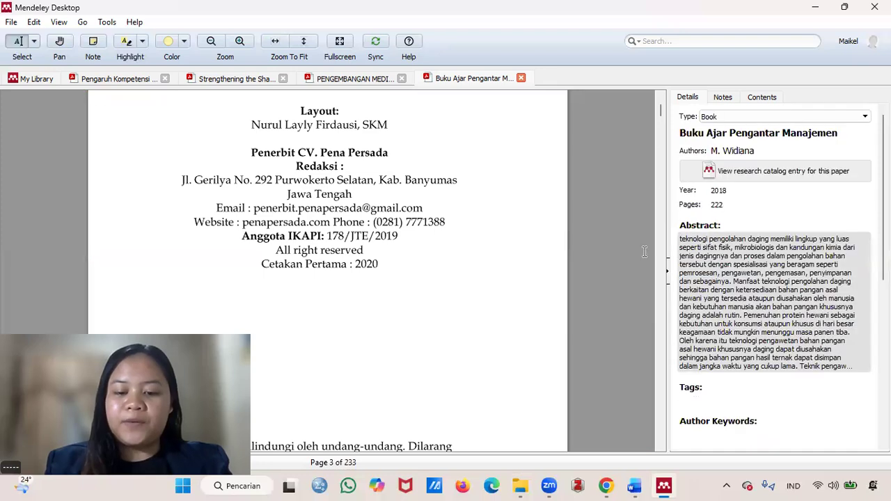
{"action": "scroll", "coordinate": [435, 169], "scroll_direction": "up", "scroll_amount": 5}
{"action": "scroll", "coordinate": [420, 165], "scroll_direction": "up", "scroll_amount": 1}
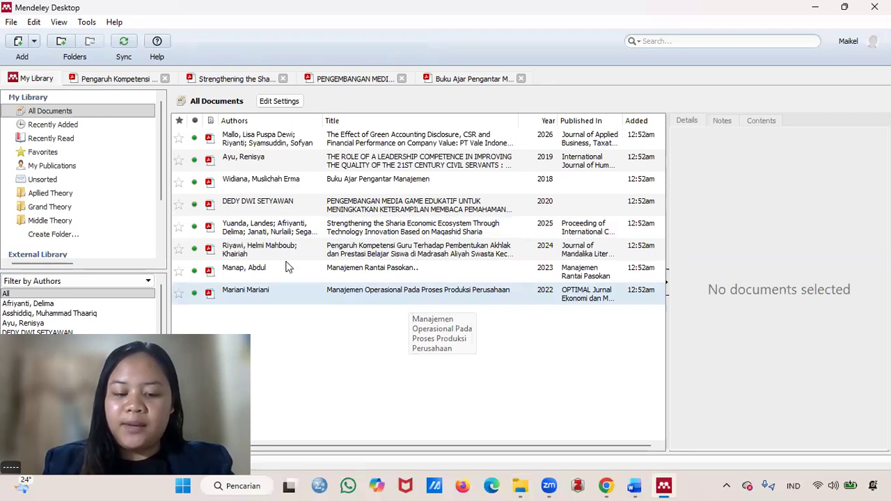
Step: Add a manual entry of type Web Page to the library and save it without a title
{"action": "left_click", "coordinate": [34, 42]}
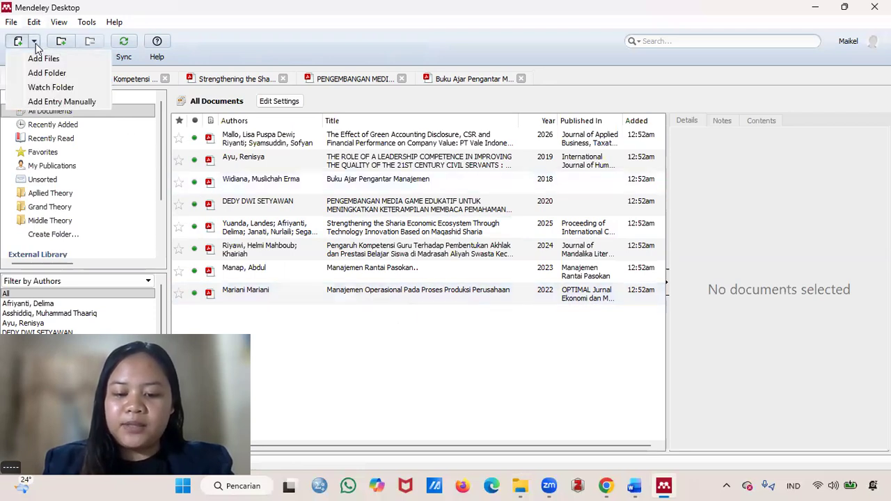
{"action": "left_click", "coordinate": [44, 102]}
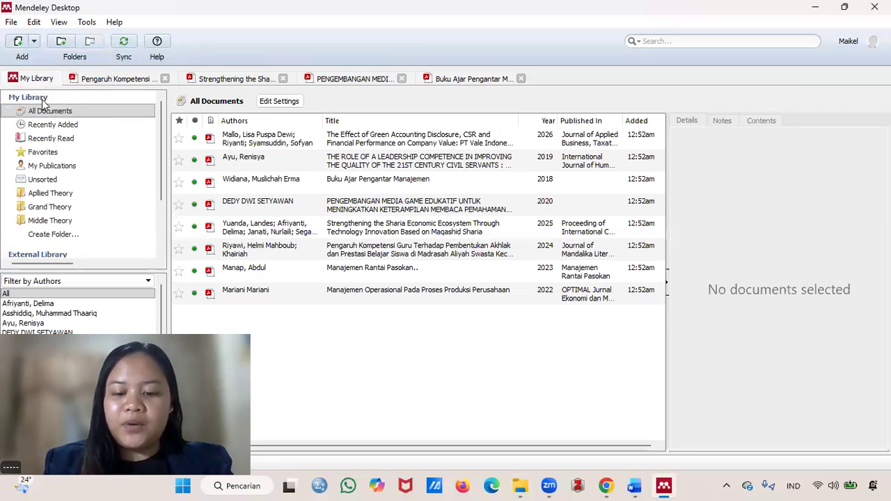
{"action": "left_click", "coordinate": [455, 146]}
{"action": "scroll", "coordinate": [449, 188], "scroll_direction": "down", "scroll_amount": 3}
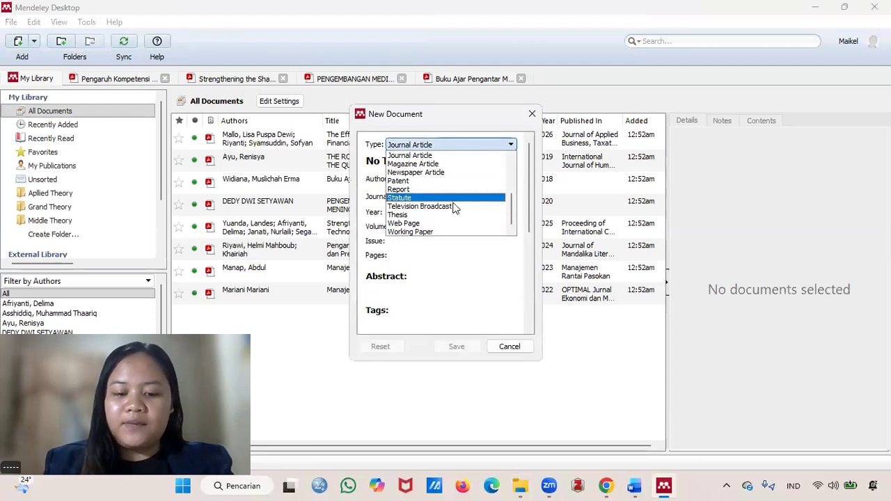
{"action": "left_click", "coordinate": [427, 224]}
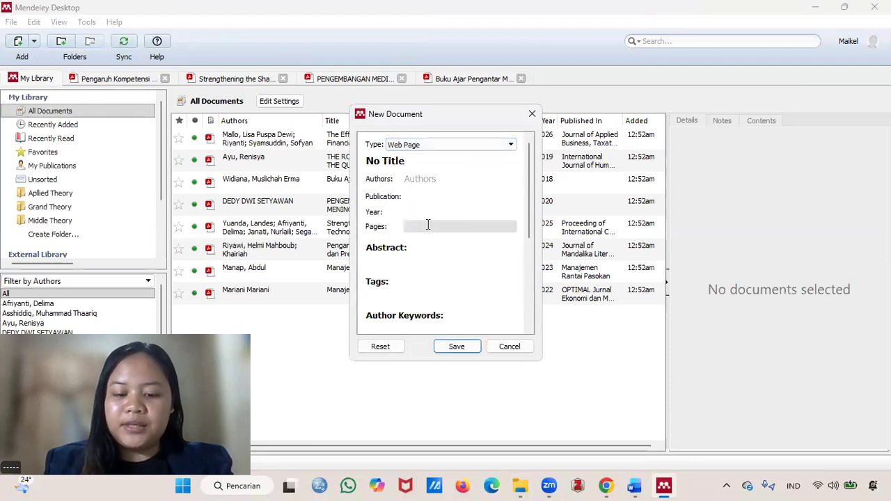
{"action": "left_click", "coordinate": [460, 351]}
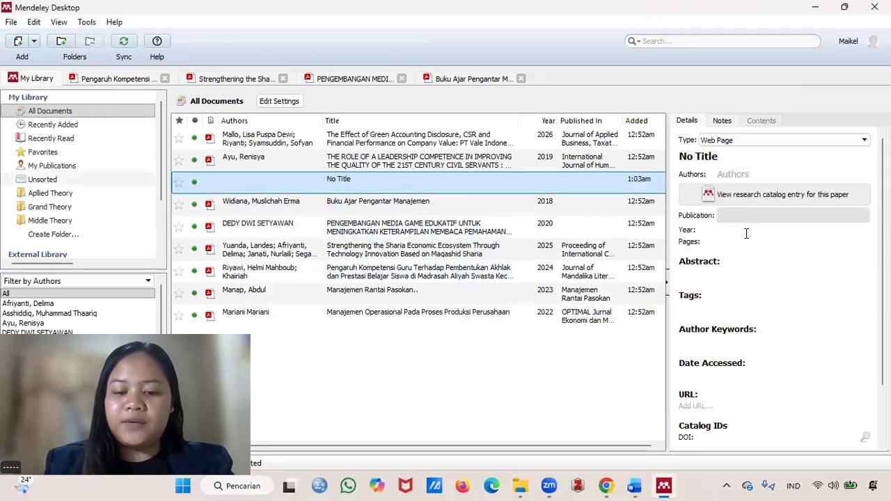
Step: Copy the title "Kenapa Orang Pintar Justru Takut Memutuskan?" from the YouTube page in Chrome into the new Mendeley entry's title
{"action": "left_click", "coordinate": [608, 485]}
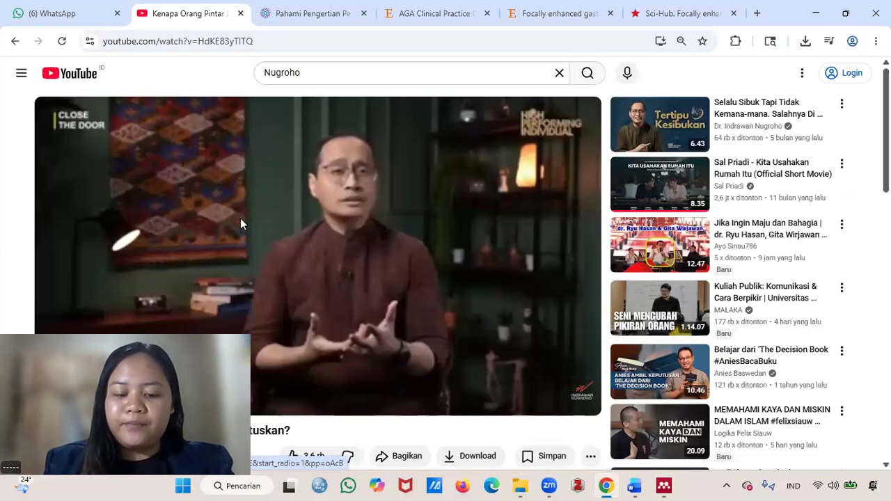
{"action": "scroll", "coordinate": [132, 186], "scroll_direction": "down", "scroll_amount": 6}
{"action": "scroll", "coordinate": [85, 203], "scroll_direction": "up", "scroll_amount": 3}
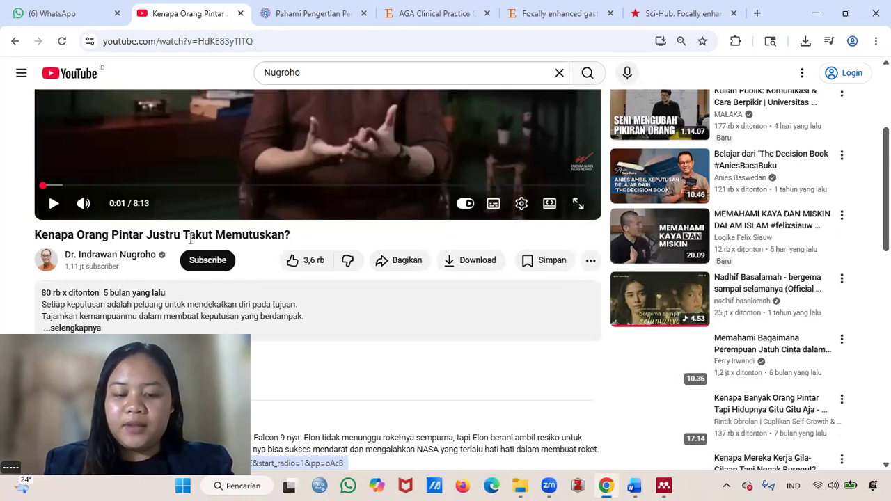
{"action": "left_click_drag", "start_coordinate": [169, 239], "coordinate": [291, 235]}
{"action": "left_click_drag", "start_coordinate": [34, 235], "coordinate": [290, 235]}
{"action": "key", "text": "ctrl+c"}
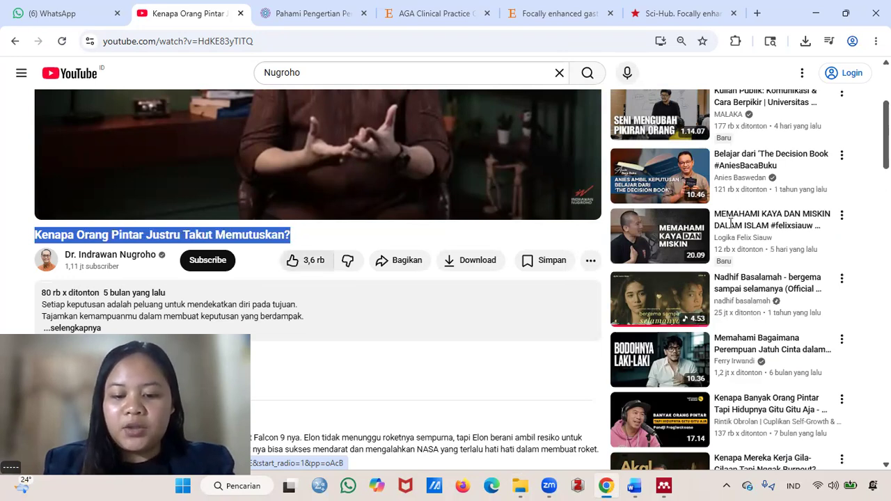
{"action": "key", "text": "alt+Tab"}
{"action": "left_click", "coordinate": [734, 158]}
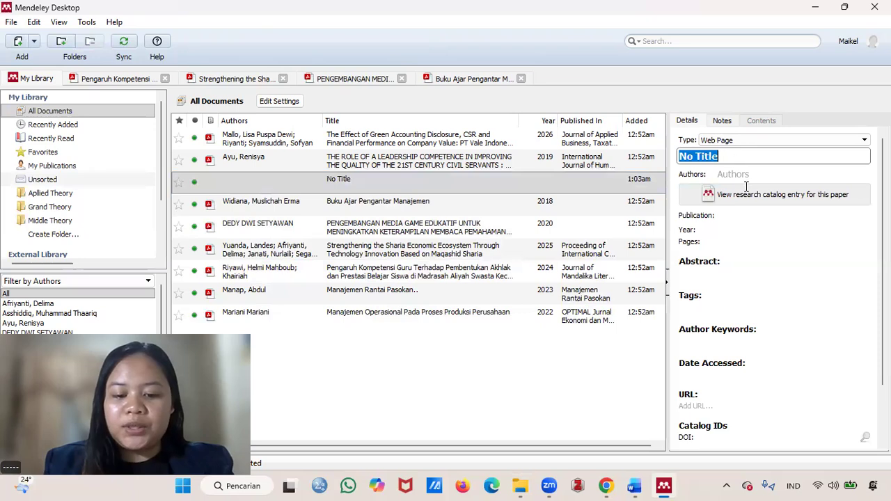
{"action": "key", "text": "ctrl+v"}
{"action": "key", "text": "Tab"}
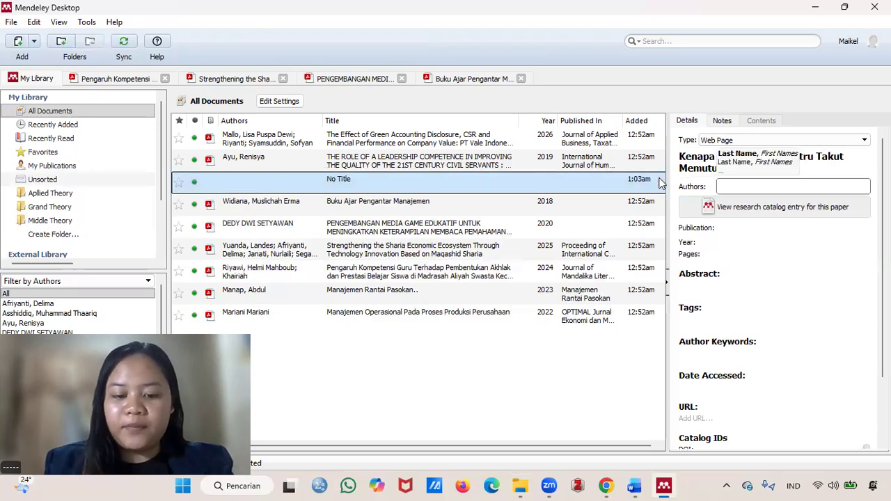
Step: Enter the video creator's surname as author, Youtube as the publication and 2026 as the year
{"action": "type", "text": "Nugroho"}
{"action": "key", "text": "Return"}
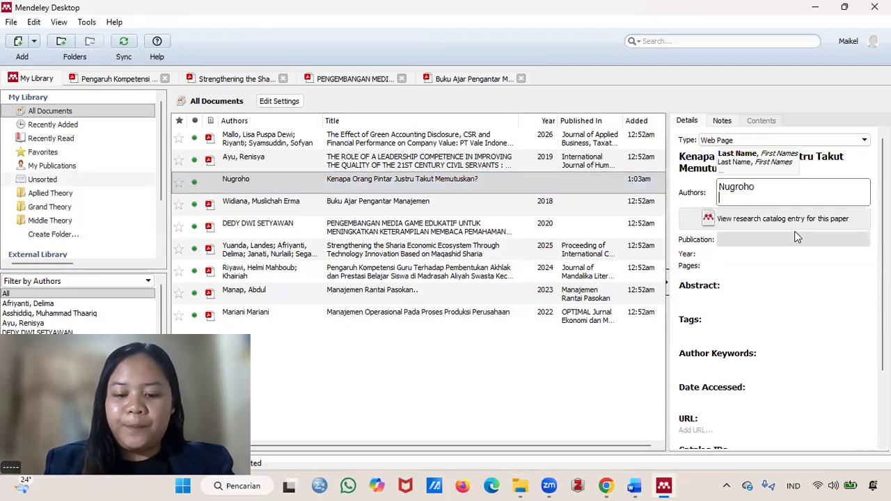
{"action": "left_click", "coordinate": [797, 238]}
{"action": "type", "text": "Youtube"}
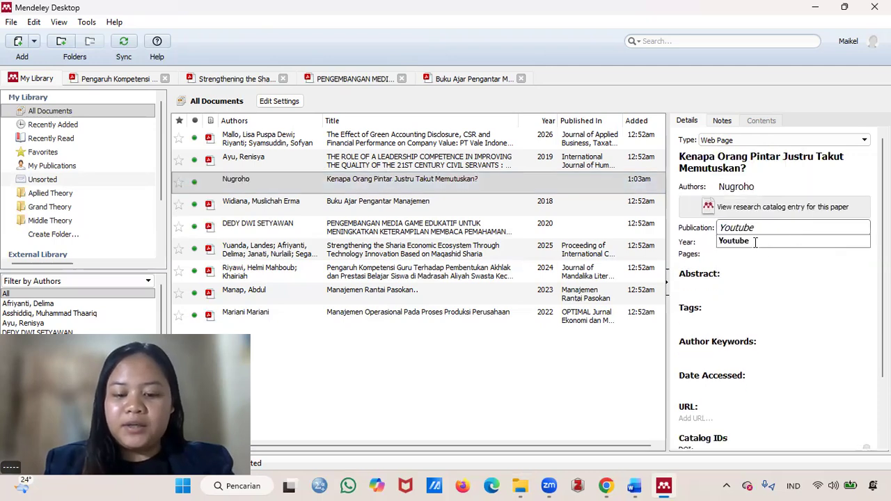
{"action": "key", "text": "Down"}
{"action": "key", "text": "Tab"}
{"action": "type", "text": "202"}
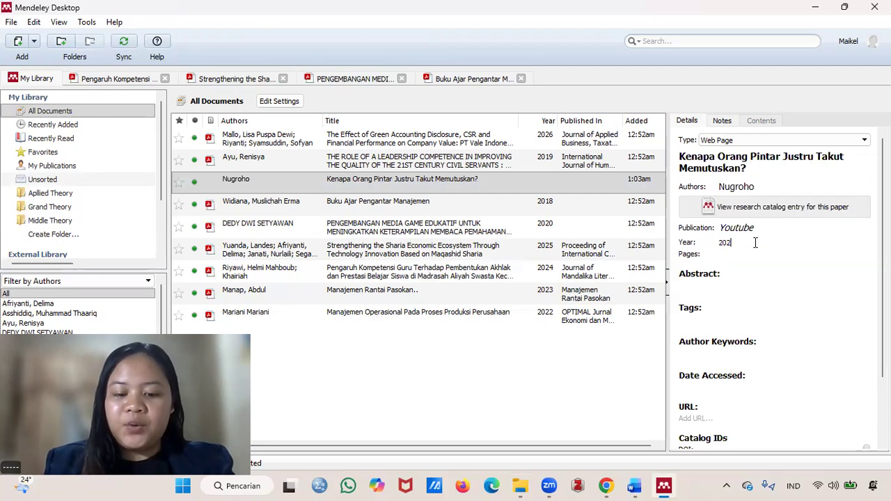
{"action": "type", "text": "6"}
Step: Set the YouTube entry's access date to 10 mei 2026
{"action": "scroll", "coordinate": [749, 278], "scroll_direction": "down", "scroll_amount": 3}
{"action": "left_click", "coordinate": [719, 309]}
{"action": "type", "text": "1-"}
{"action": "key", "text": "BackSpace"}
{"action": "type", "text": "0 mei 202"}
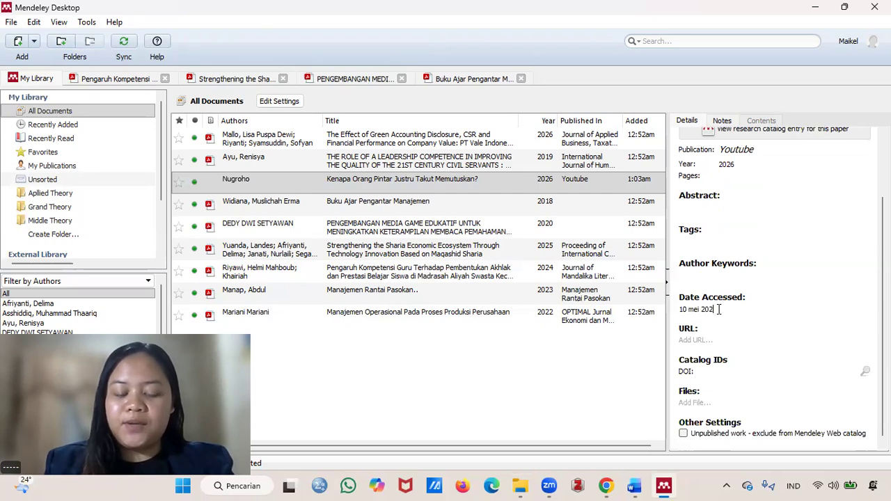
{"action": "left_click", "coordinate": [718, 277]}
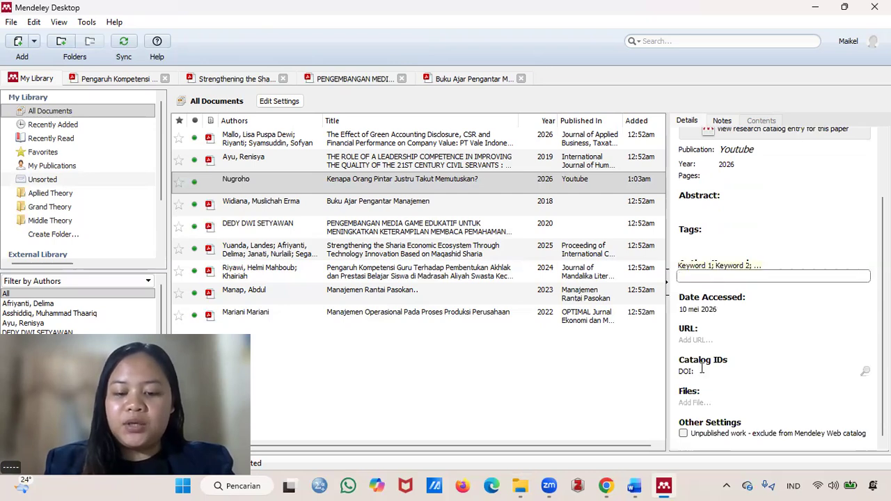
Step: Copy the YouTube video's web address from Chrome into the entry's URL in Mendeley
{"action": "left_click", "coordinate": [712, 339]}
{"action": "left_click", "coordinate": [609, 485]}
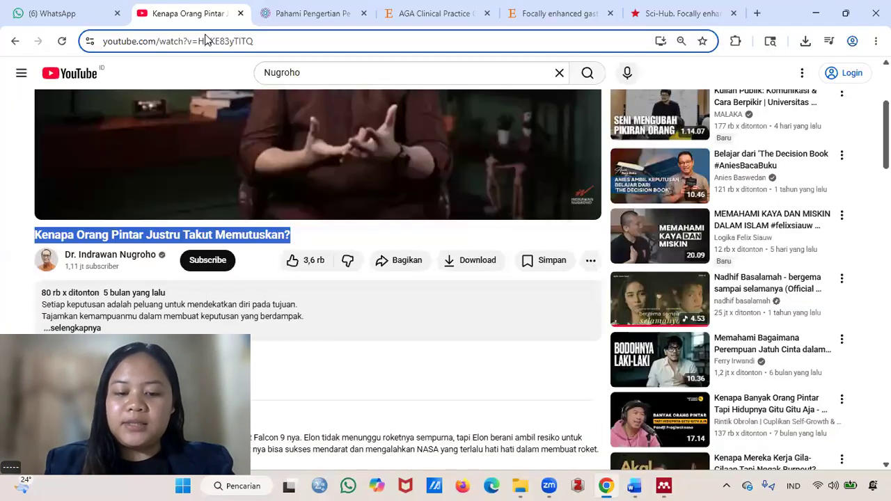
{"action": "left_click", "coordinate": [210, 40]}
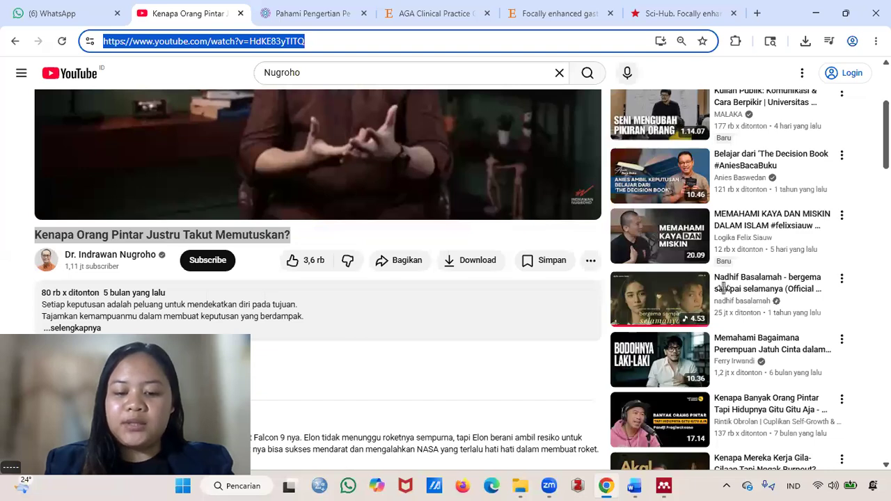
{"action": "left_click", "coordinate": [663, 485]}
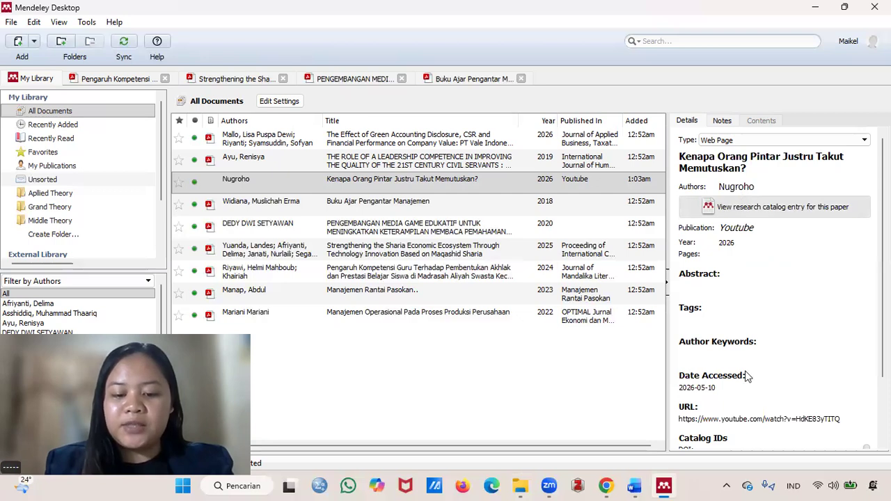
{"action": "scroll", "coordinate": [748, 376], "scroll_direction": "down", "scroll_amount": 3}
{"action": "left_click", "coordinate": [514, 358]}
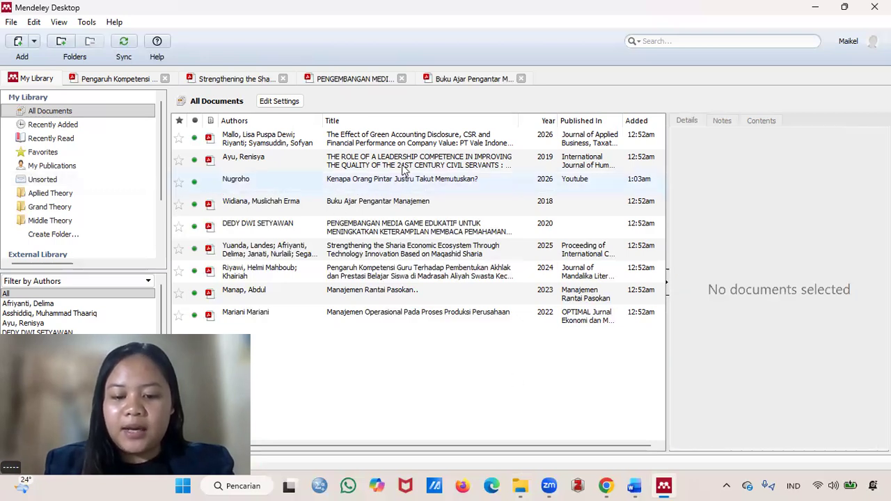
Step: Start another manual entry of type Web Page titled "Pahami Pengertian Pemasaran, Fungsi, Jenis, dan Tujuannya"
{"action": "left_click", "coordinate": [36, 42]}
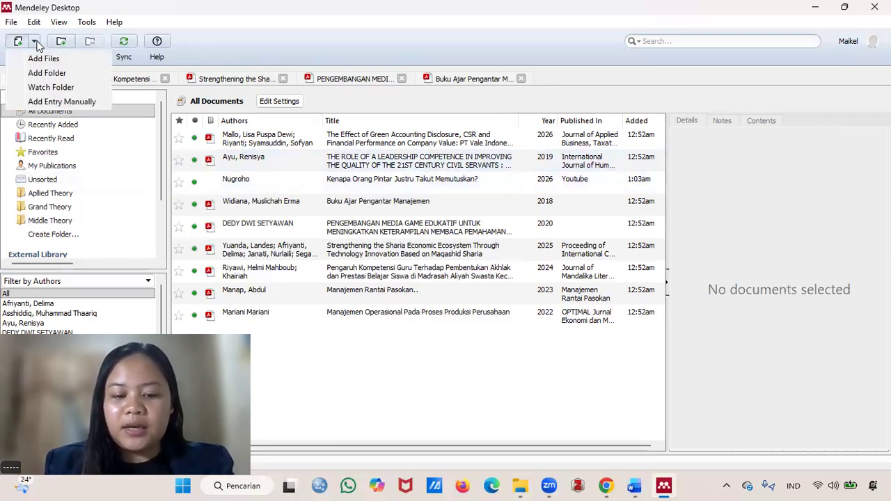
{"action": "left_click", "coordinate": [70, 103]}
{"action": "left_click", "coordinate": [432, 146]}
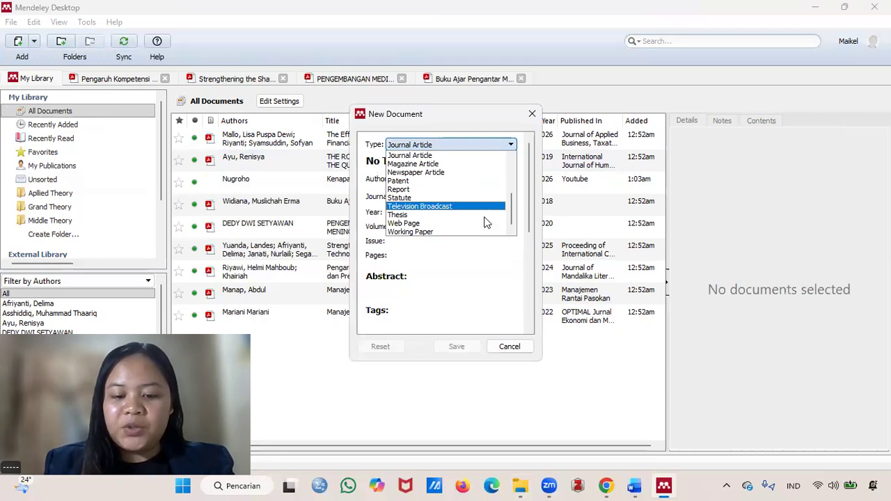
{"action": "left_click", "coordinate": [476, 222]}
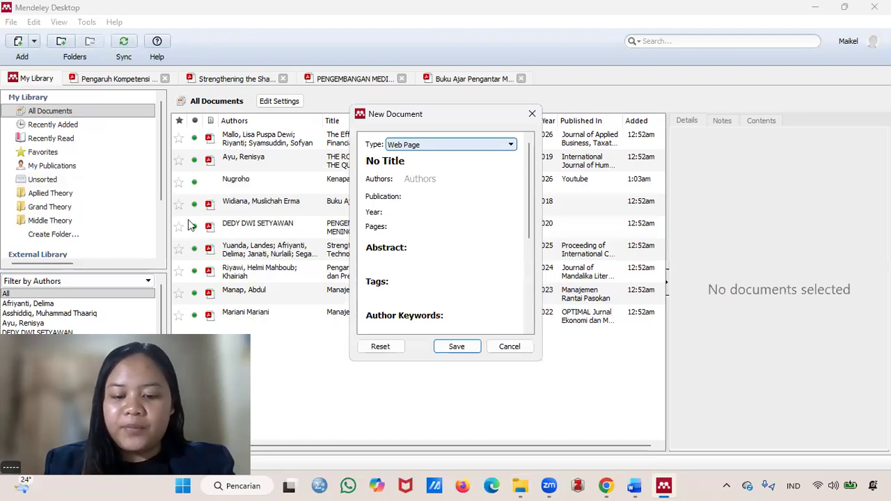
{"action": "left_click", "coordinate": [416, 149]}
{"action": "left_click", "coordinate": [399, 225]}
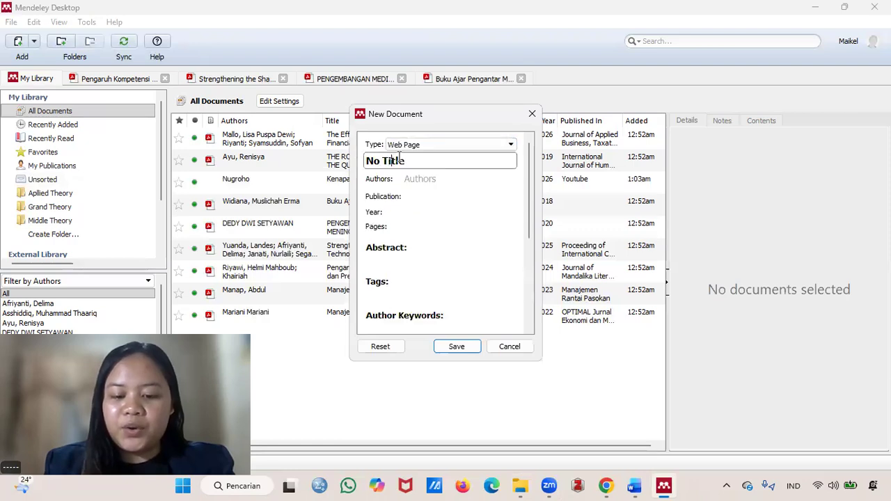
{"action": "type", "text": "Pahami Pengertian Pemasaran, Fungsi, Jenis, dan Tujuannya"}
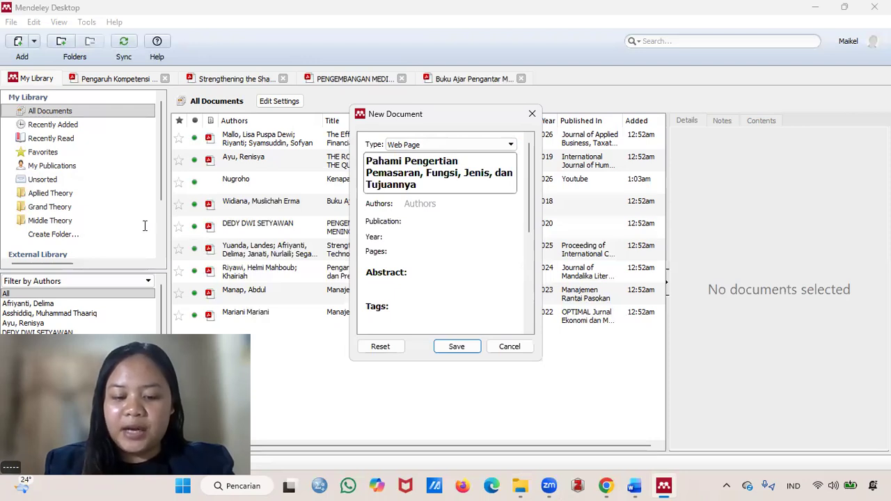
Step: Using the Amartha blog page in Chrome as source, enter Tim Blog Amartha as the author and amartha.com as the publication
{"action": "key", "text": "alt+Tab"}
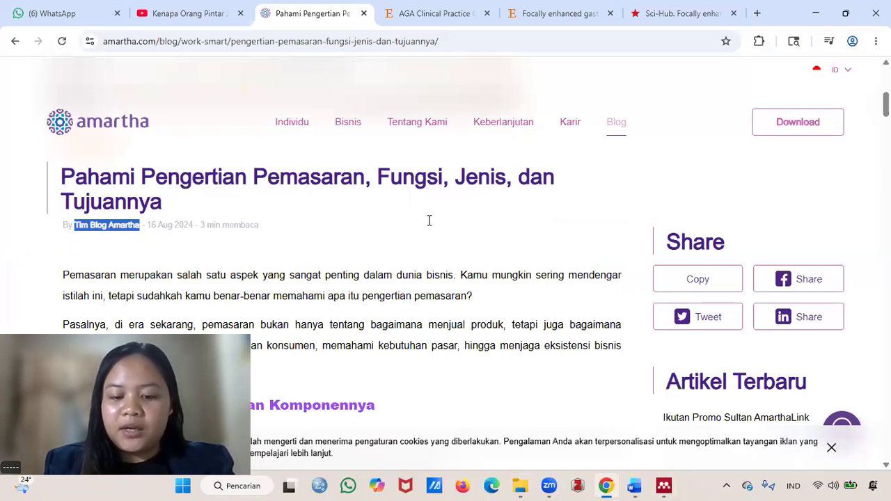
{"action": "key", "text": "alt+Tab"}
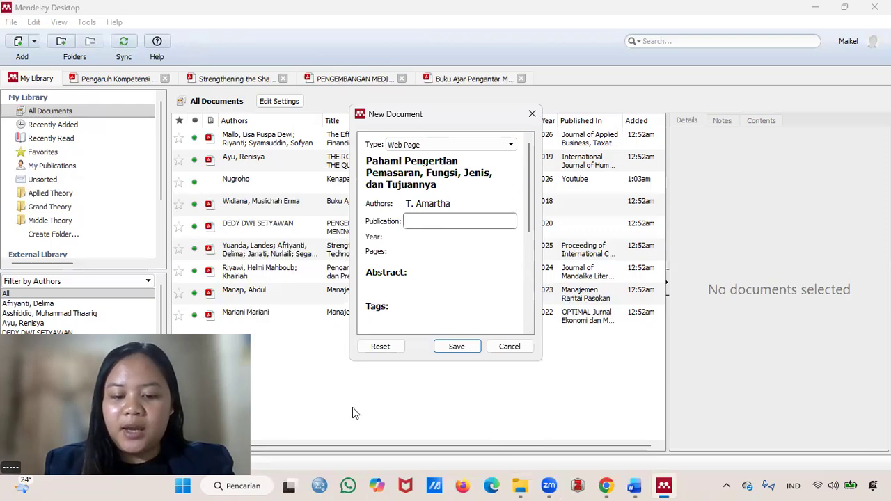
{"action": "key", "text": "alt+Tab"}
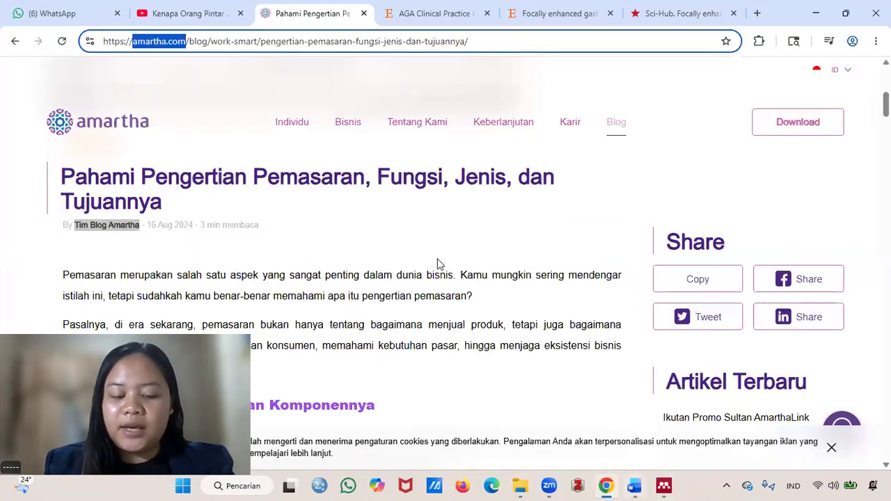
{"action": "left_click", "coordinate": [672, 485]}
{"action": "type", "text": "amartha.com"}
{"action": "key", "text": "Tab"}
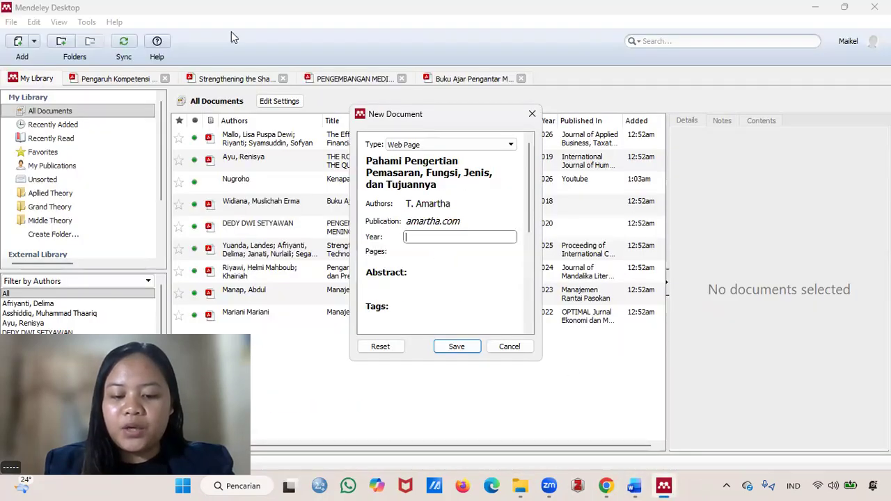
Step: Copy the Amartha article's full web address into the new entry's URL and set the access date to 10 mei 2026
{"action": "key", "text": "alt+Tab"}
{"action": "key", "text": "ctrl+a"}
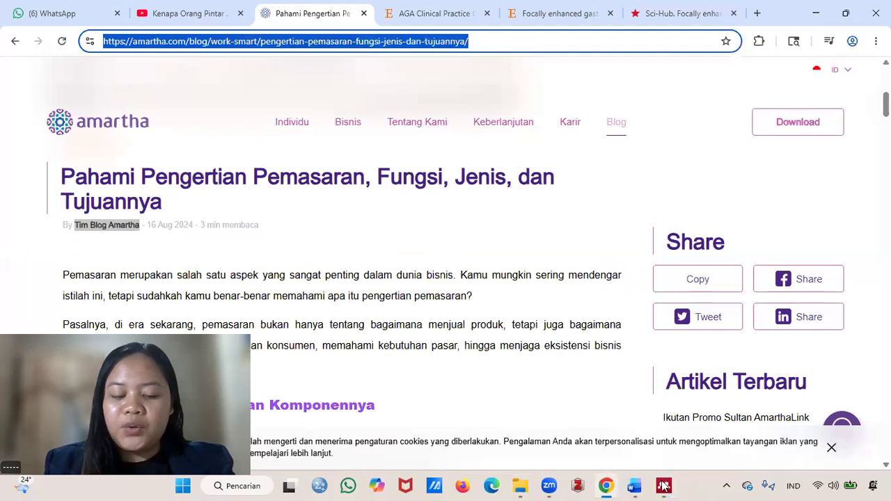
{"action": "key", "text": "alt+Tab"}
{"action": "left_click", "coordinate": [395, 226]}
{"action": "key", "text": "ctrl+v"}
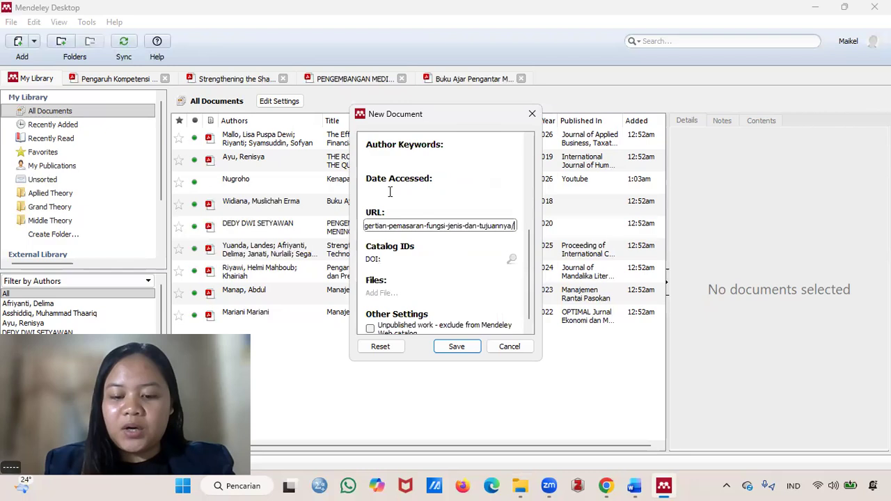
{"action": "left_click", "coordinate": [389, 193]}
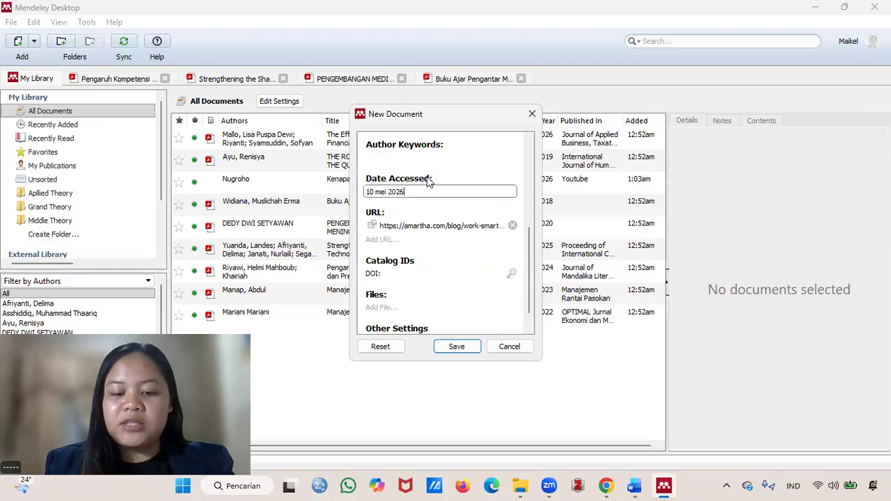
Step: Set the Amartha entry's year to 2026 and save the new document
{"action": "scroll", "coordinate": [429, 208], "scroll_direction": "up", "scroll_amount": 3}
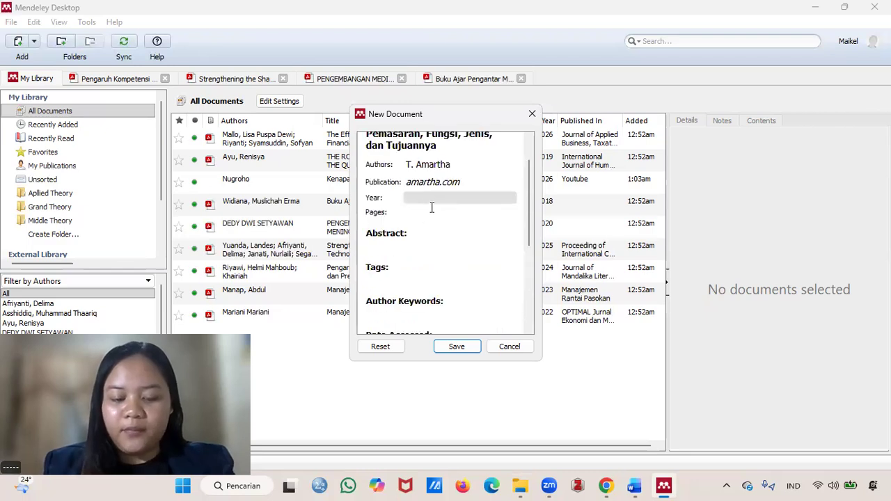
{"action": "left_click", "coordinate": [430, 199]}
{"action": "type", "text": "2026"}
{"action": "left_click", "coordinate": [456, 346]}
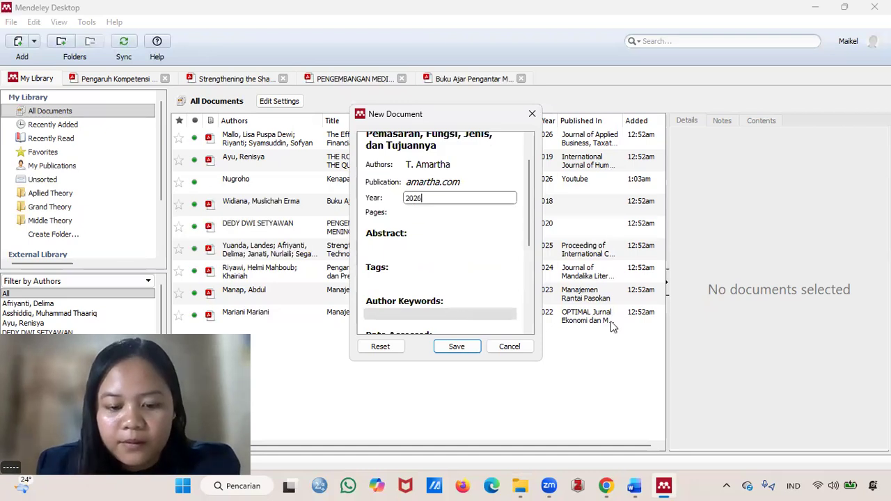
{"action": "scroll", "coordinate": [780, 186], "scroll_direction": "up", "scroll_amount": 2}
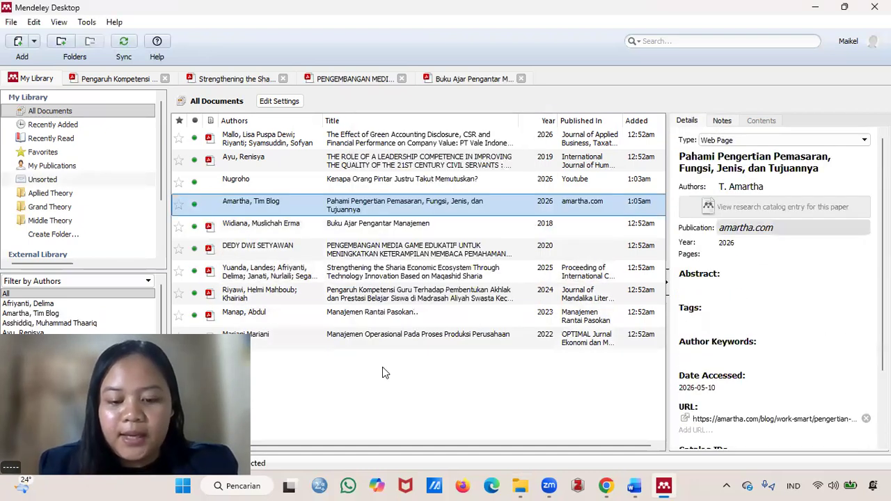
Step: Switch to Chrome and export the RIS citation of the AGA Crohn's disease guideline article from its ScienceDirect page
{"action": "left_click", "coordinate": [456, 368]}
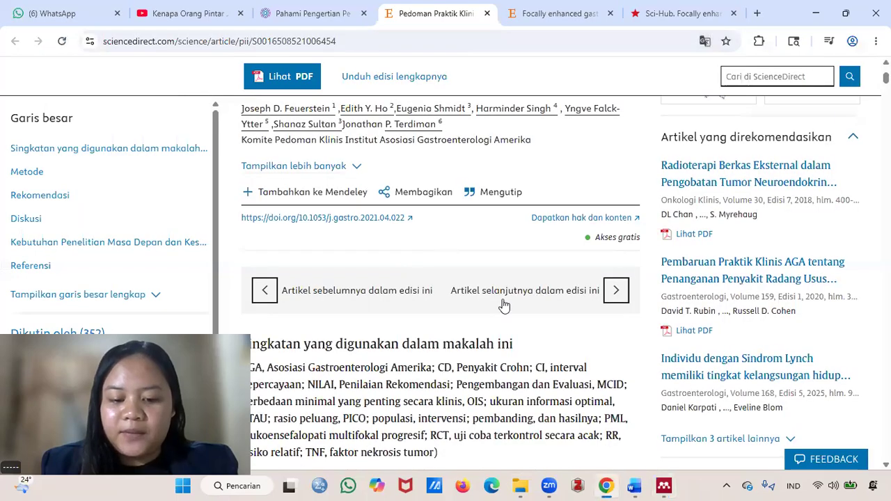
{"action": "scroll", "coordinate": [504, 305], "scroll_direction": "up", "scroll_amount": 3}
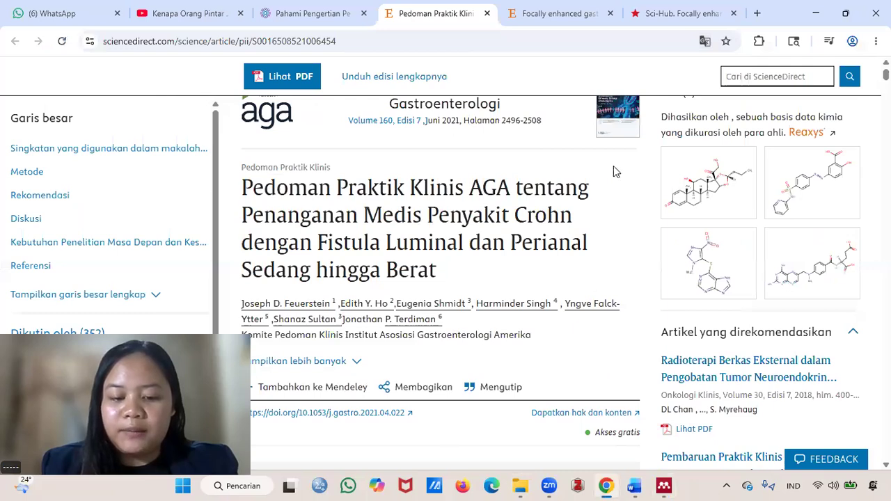
{"action": "scroll", "coordinate": [591, 243], "scroll_direction": "down", "scroll_amount": 1}
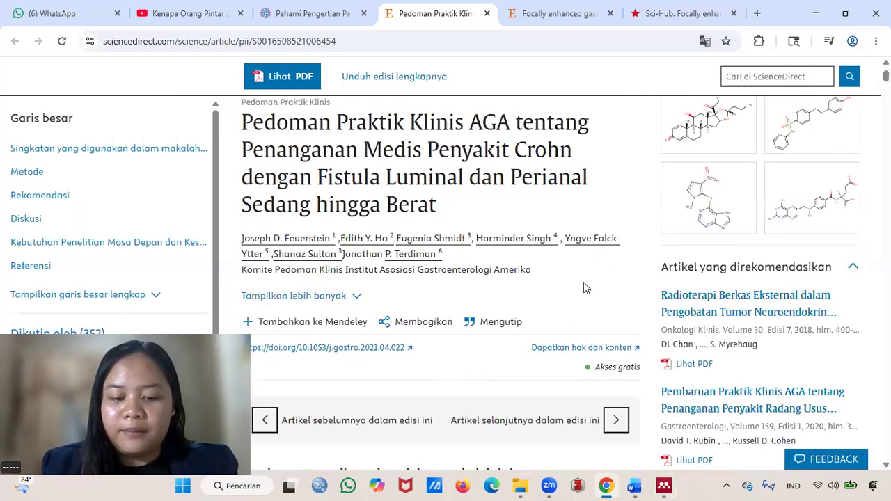
{"action": "left_click", "coordinate": [501, 322]}
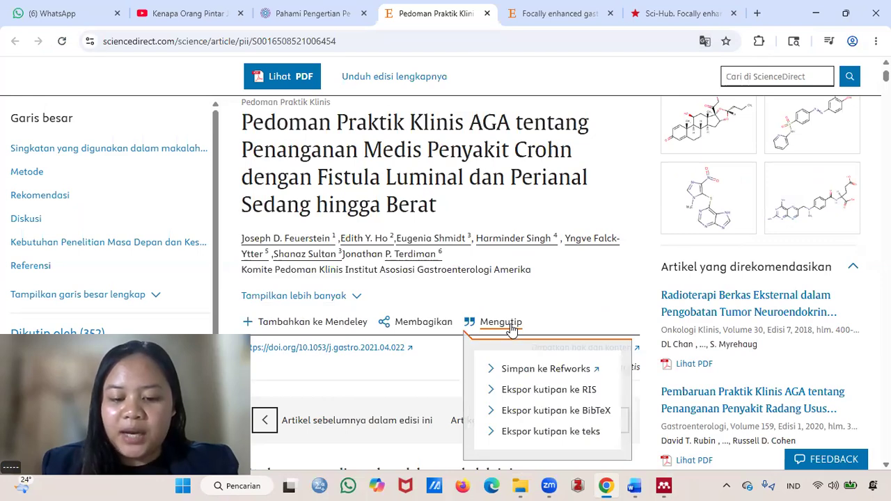
{"action": "left_click", "coordinate": [528, 393]}
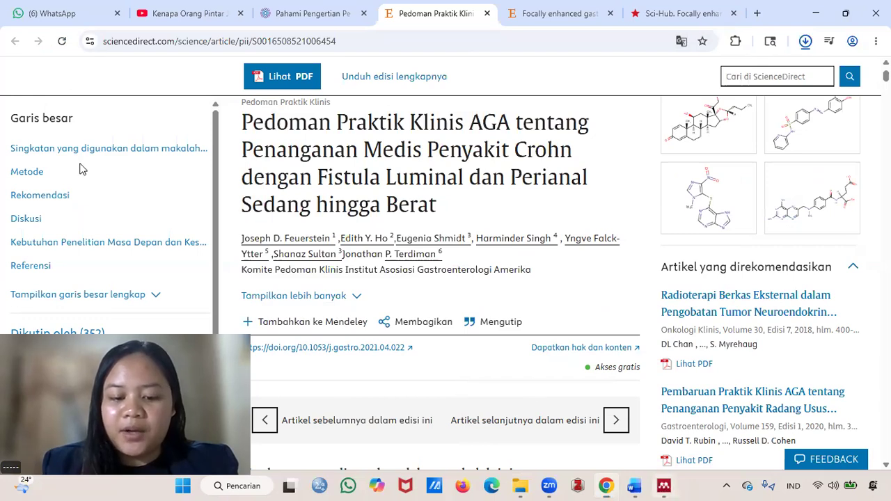
Step: Back in Mendeley Desktop, add the downloaded RIS citation file of the AGA guideline article to the library
{"action": "key", "text": "alt+Tab"}
{"action": "left_click", "coordinate": [34, 43]}
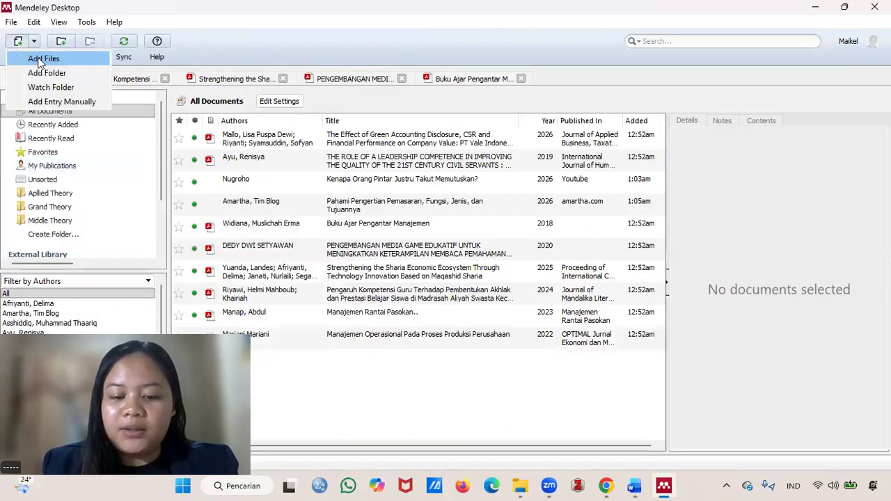
{"action": "left_click", "coordinate": [41, 59]}
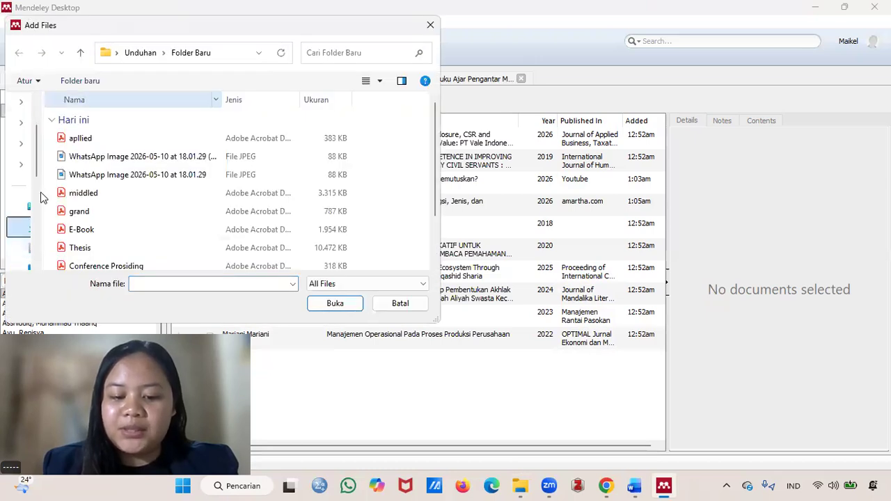
{"action": "left_click", "coordinate": [32, 239]}
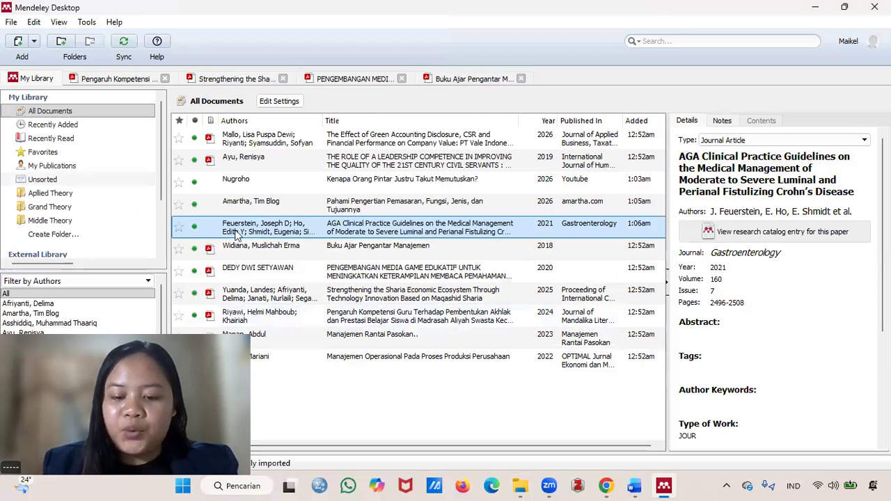
{"action": "key", "text": "alt+Tab"}
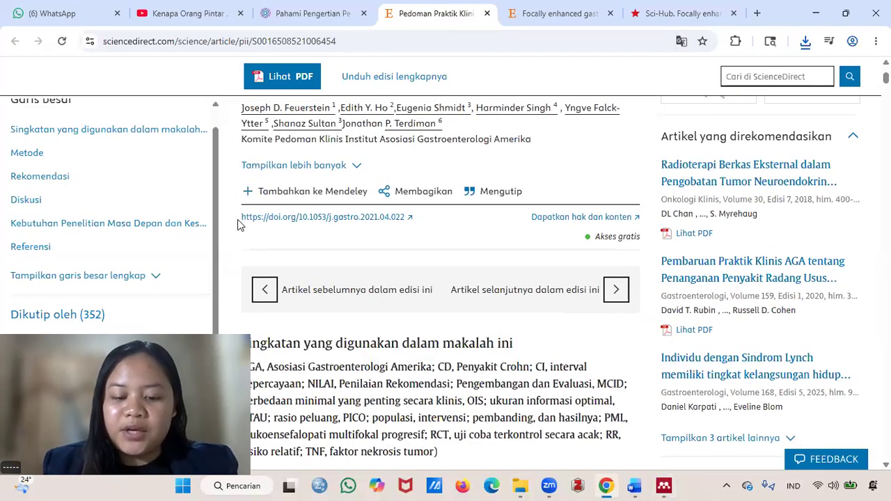
{"action": "left_click_drag", "start_coordinate": [238, 224], "coordinate": [370, 231]}
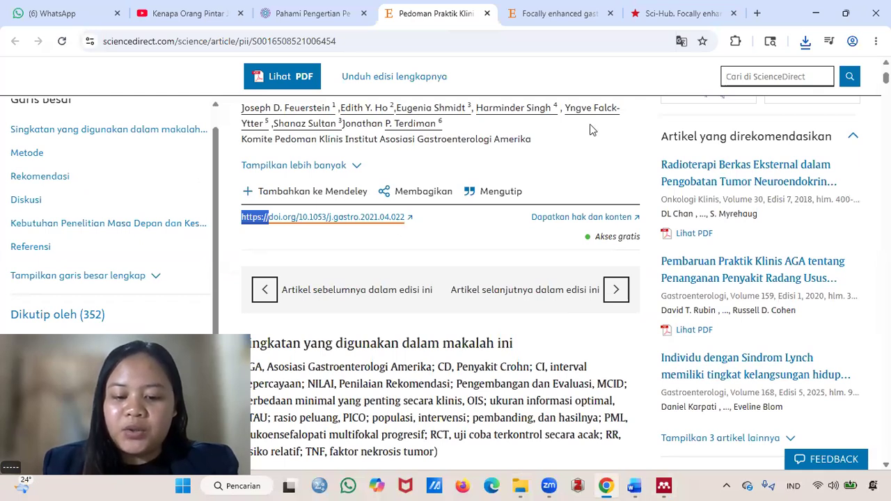
{"action": "left_click", "coordinate": [683, 13]}
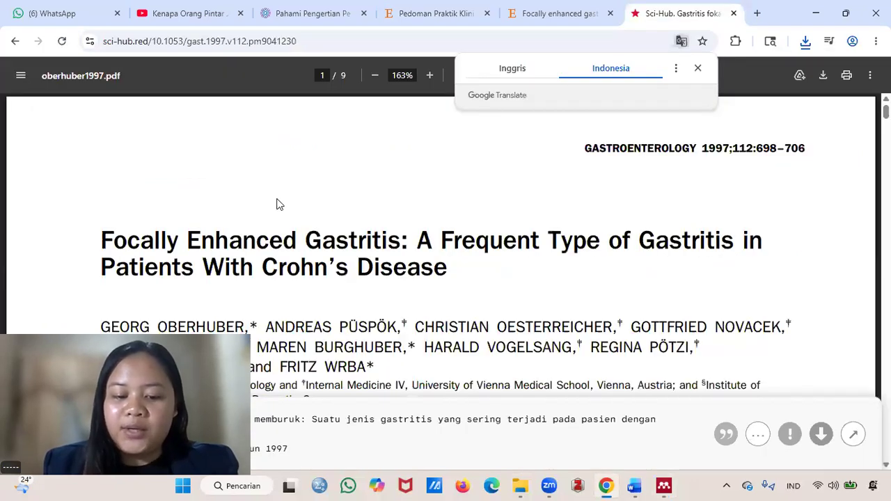
{"action": "key", "text": "alt+Left"}
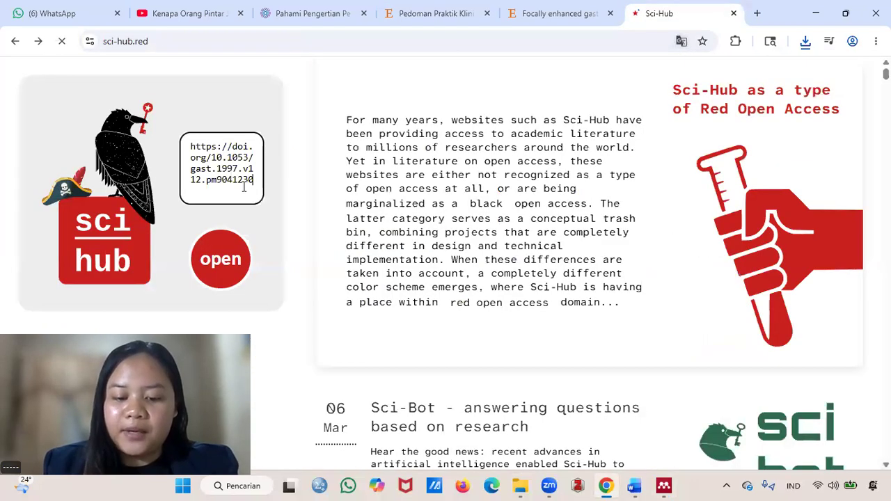
{"action": "key", "text": "ctrl+a"}
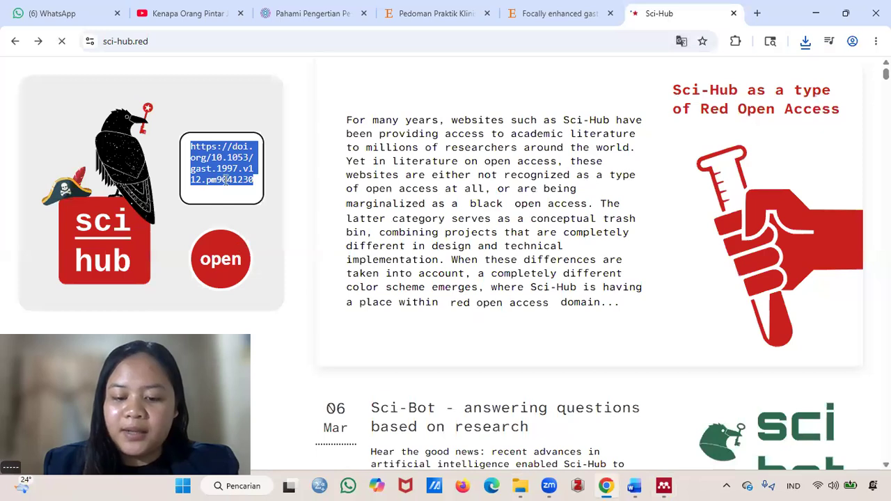
{"action": "key", "text": "BackSpace"}
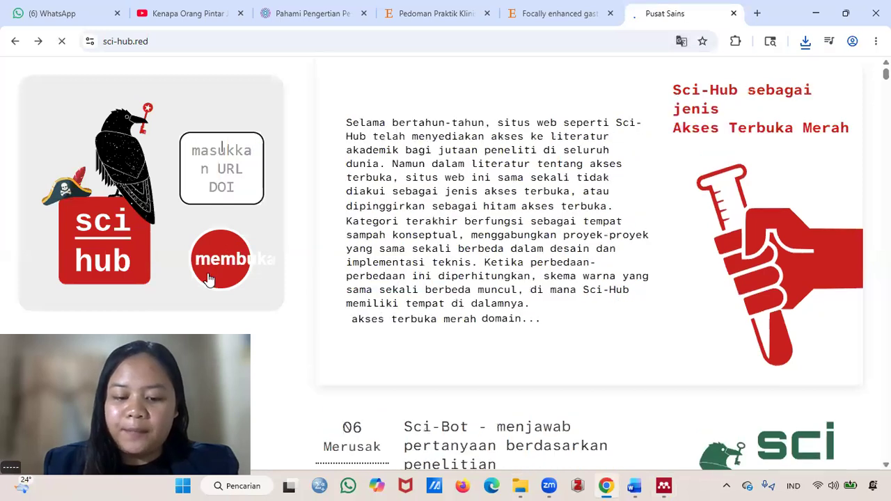
{"action": "type", "text": "https://doi.org/10.1053/j.gastro.2021.04.022"}
{"action": "left_click", "coordinate": [218, 243]}
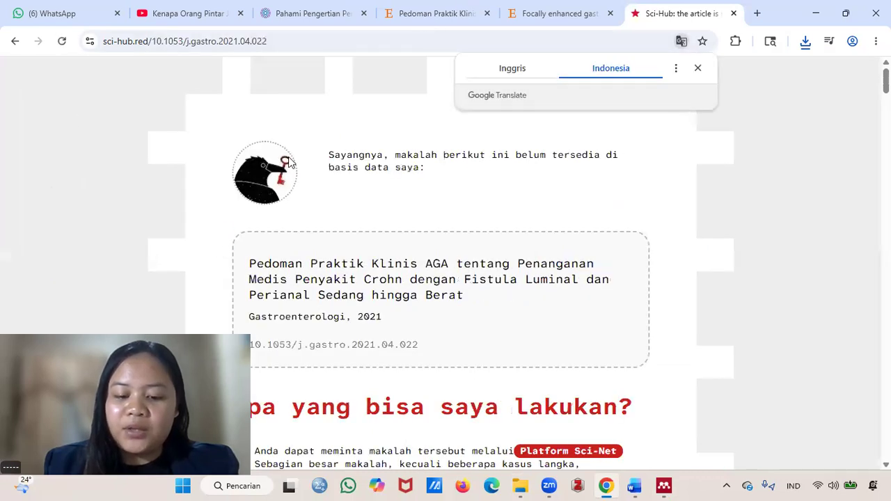
{"action": "left_click", "coordinate": [543, 13]}
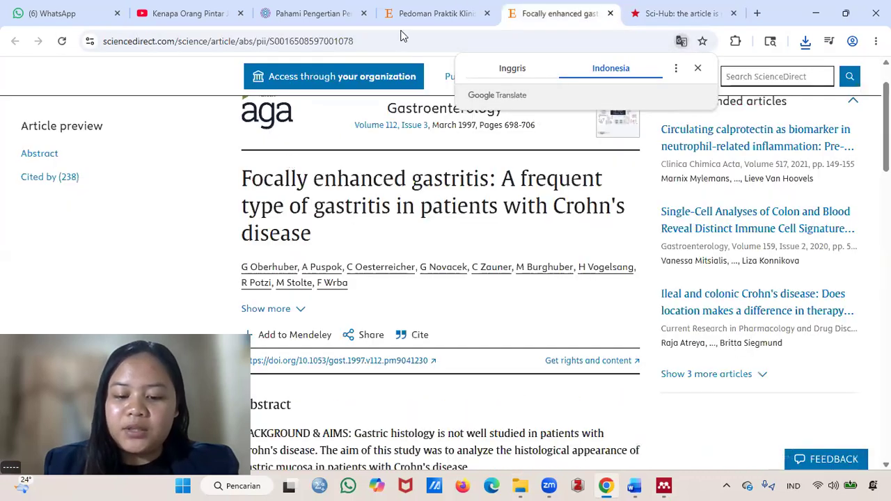
{"action": "left_click", "coordinate": [692, 6]}
{"action": "scroll", "coordinate": [348, 208], "scroll_direction": "down", "scroll_amount": 3}
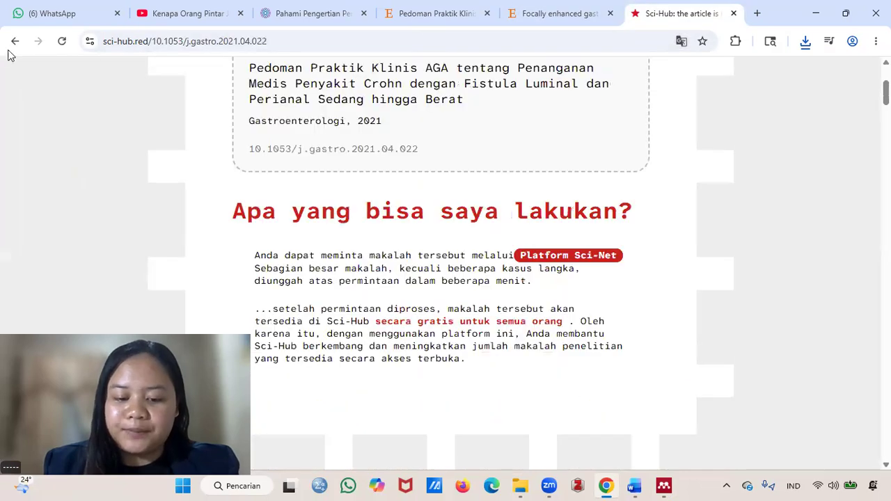
{"action": "scroll", "coordinate": [7, 53], "scroll_direction": "up", "scroll_amount": 3}
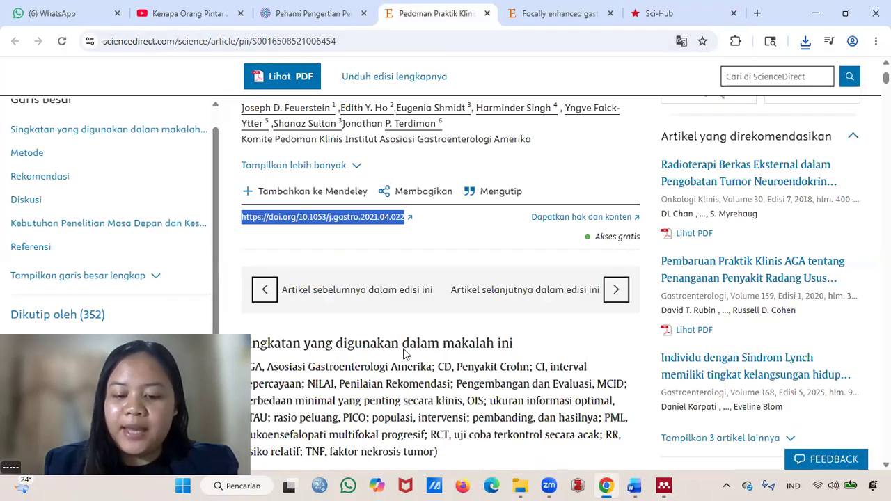
Step: In Mendeley Desktop, start a manual entry of type Book titled "Ekonomi Makro", consulting the photo of the book's copyright page
{"action": "key", "text": "alt+Tab"}
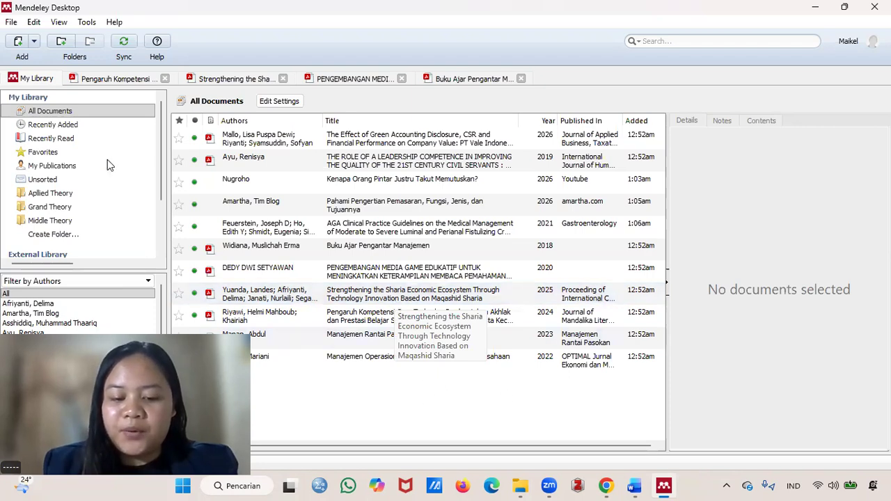
{"action": "key", "text": "alt+Tab"}
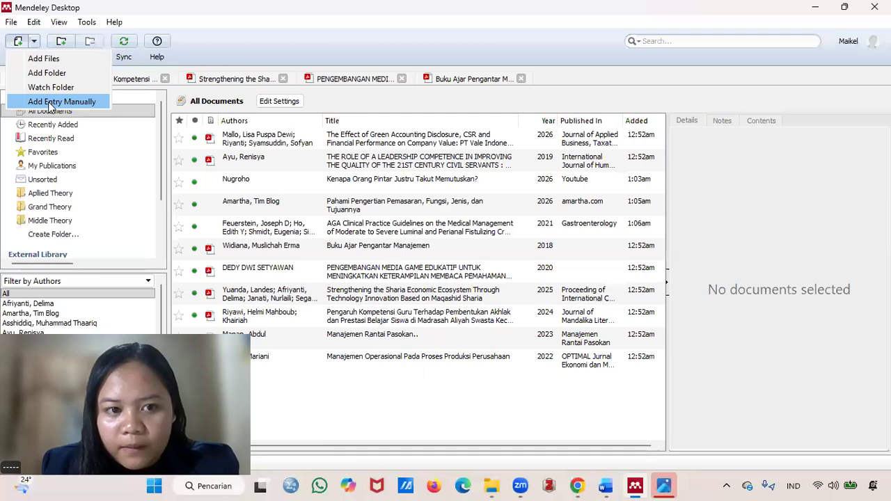
{"action": "left_click", "coordinate": [51, 105]}
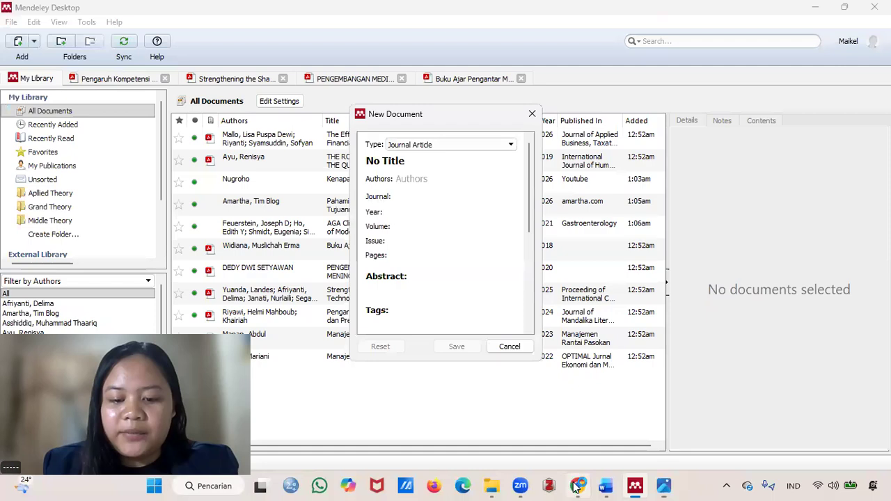
{"action": "left_click", "coordinate": [446, 142]}
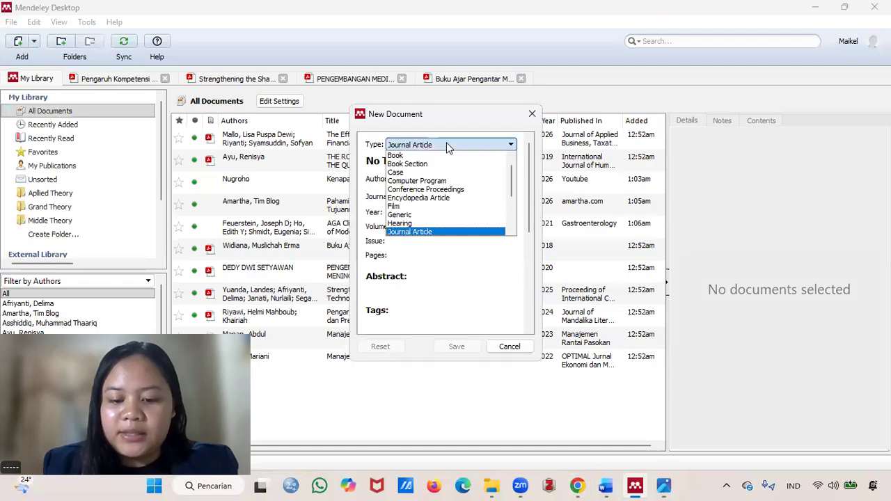
{"action": "left_click", "coordinate": [416, 155]}
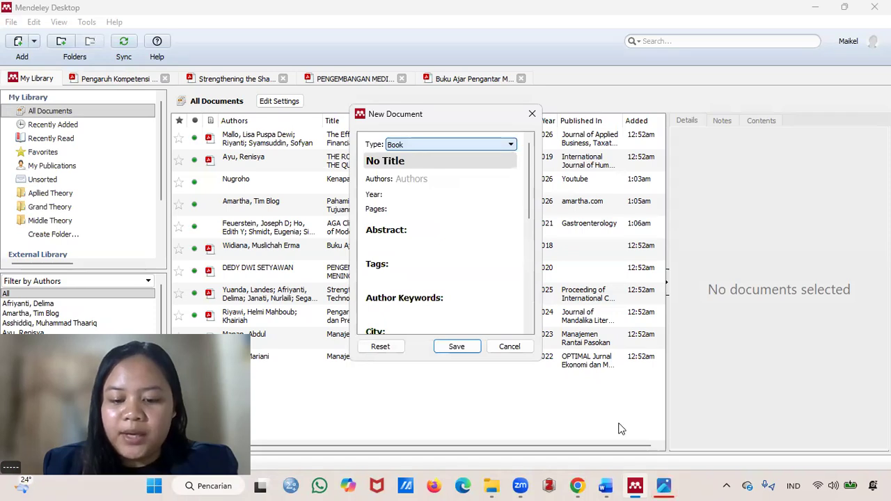
{"action": "key", "text": "alt+Tab"}
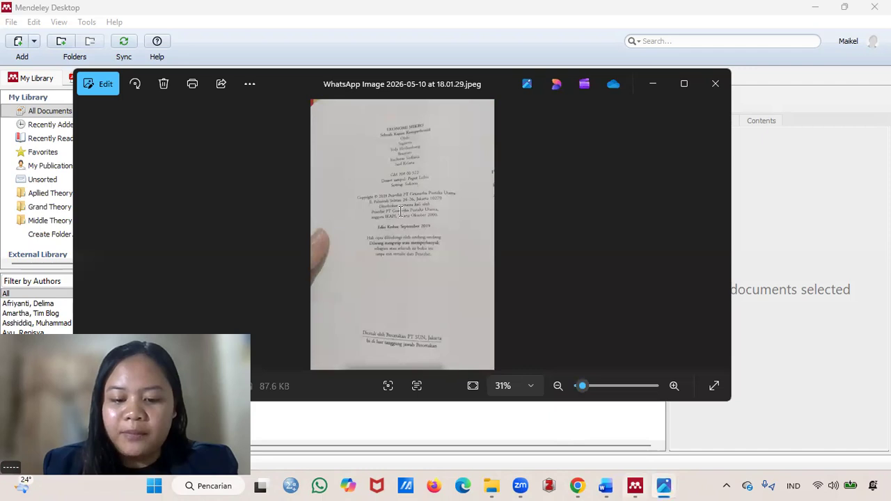
{"action": "key", "text": "alt+Tab"}
{"action": "type", "text": "M"}
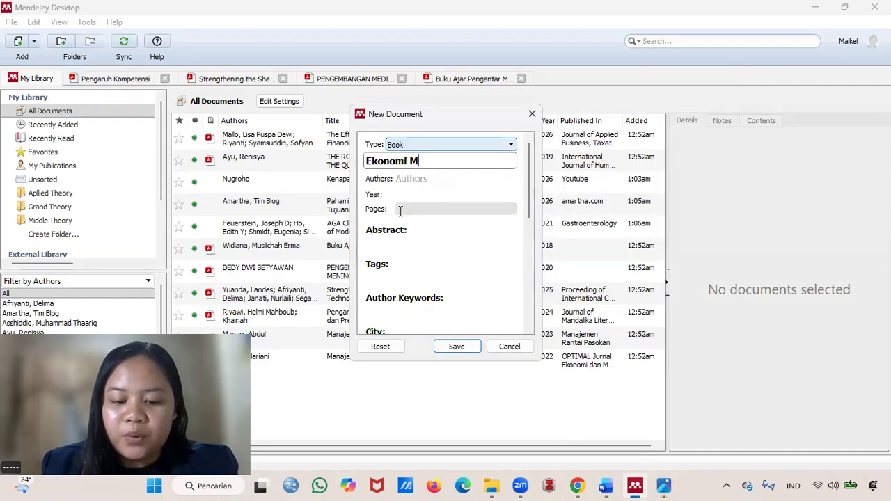
Step: Enter the first listed author's name for the Ekonomi Makro book, with year 2019 and pages 522
{"action": "left_click", "coordinate": [433, 179]}
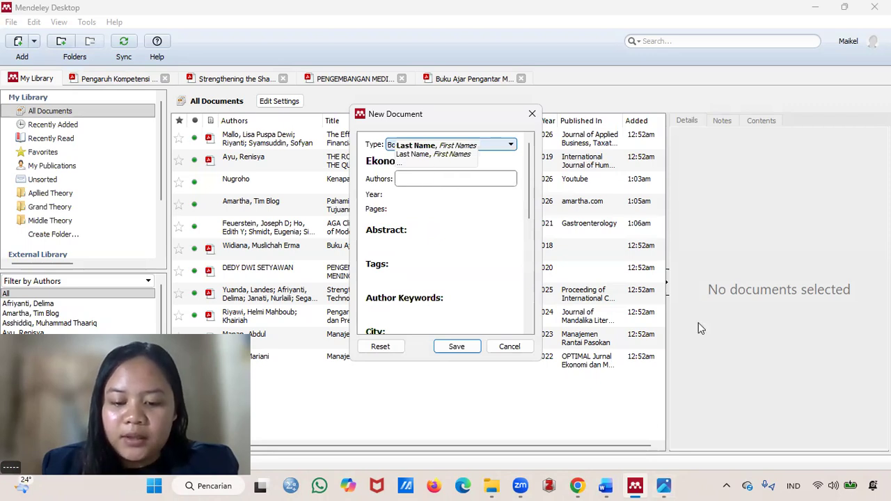
{"action": "type", "text": "Sugiarto"}
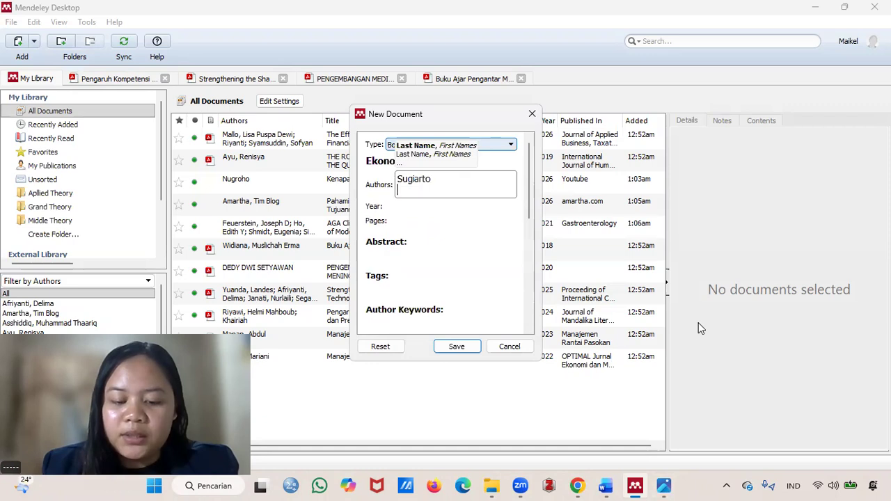
{"action": "key", "text": "Tab"}
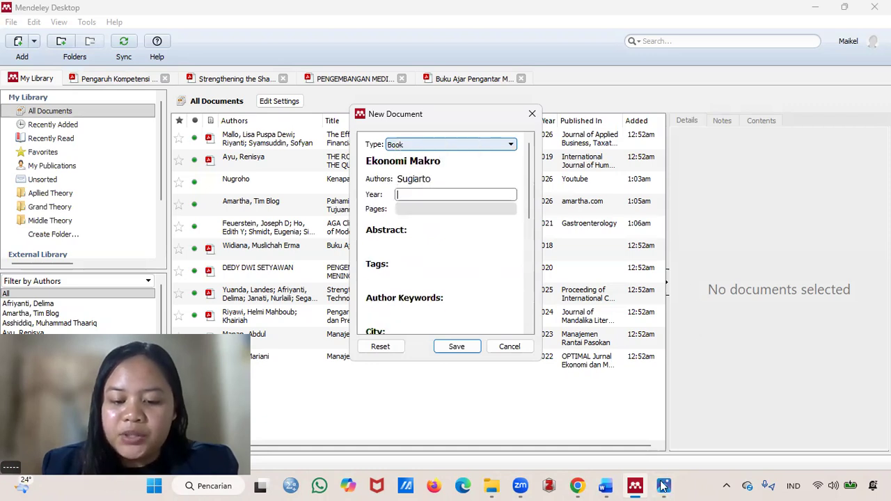
{"action": "type", "text": "2019"}
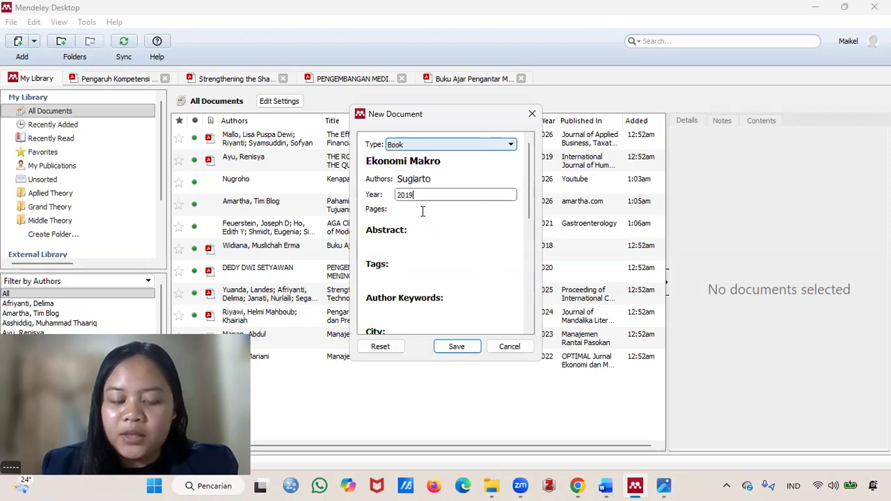
{"action": "key", "text": "Tab"}
{"action": "type", "text": "522"}
Step: Set the Ekonomi Makro book's city to Jakarta, consulting the photo of its copyright page
{"action": "scroll", "coordinate": [427, 266], "scroll_direction": "down", "scroll_amount": 1}
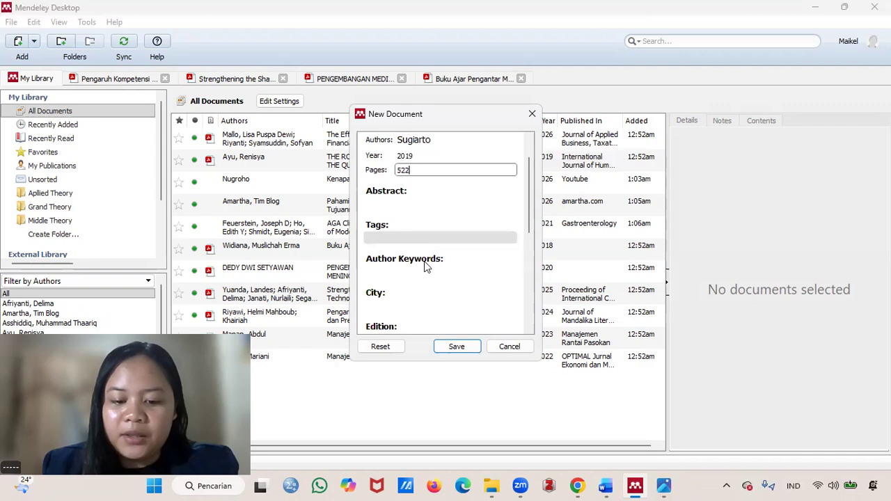
{"action": "left_click", "coordinate": [409, 305]}
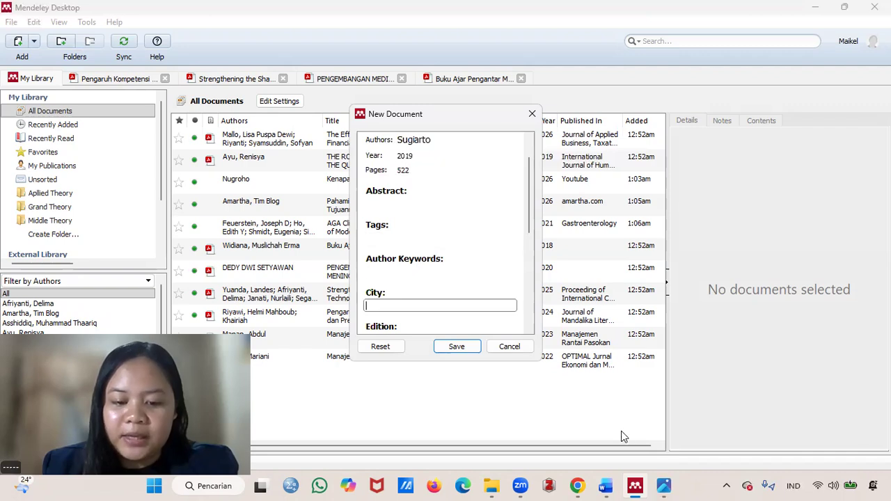
{"action": "left_click", "coordinate": [667, 486]}
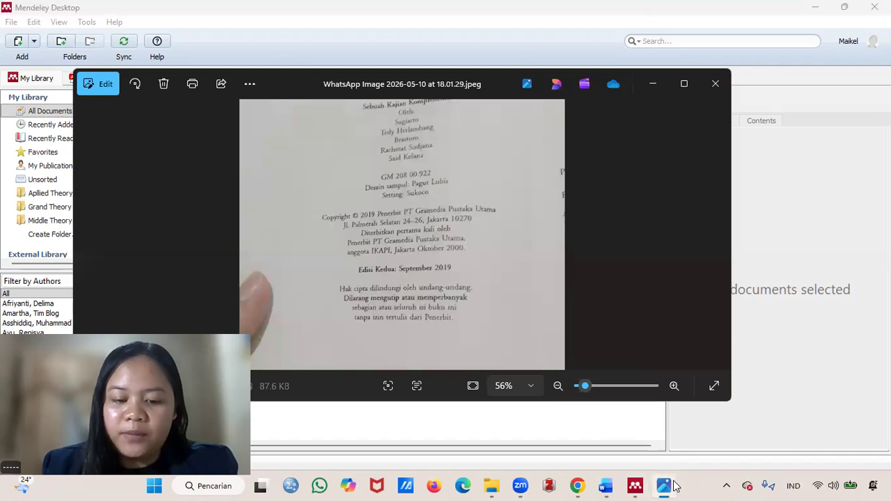
{"action": "left_click", "coordinate": [671, 486]}
{"action": "type", "text": "Jaka"}
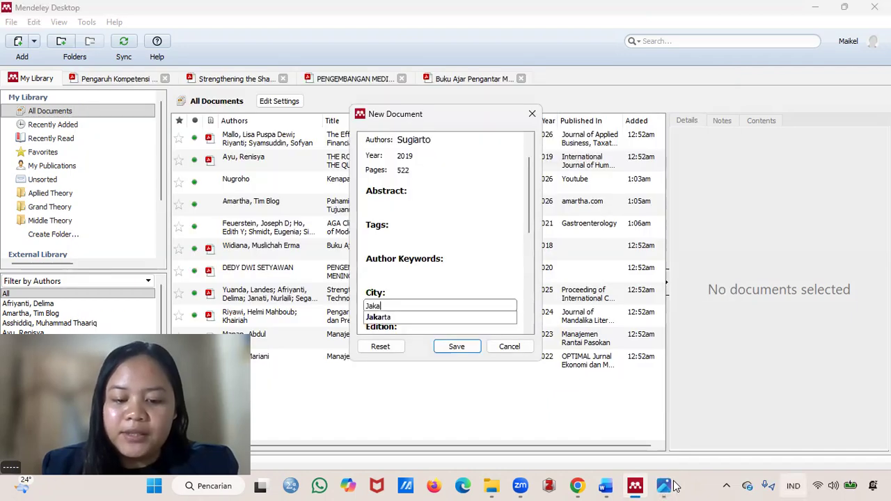
{"action": "left_click", "coordinate": [390, 318]}
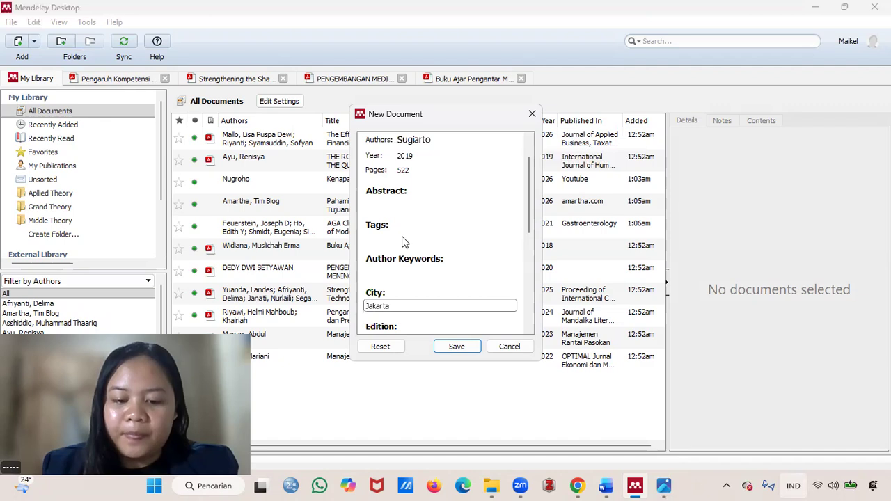
Step: Enter "PT Gramedia Pustaka Utama" as the Ekonomi Makro book's publisher
{"action": "scroll", "coordinate": [403, 299], "scroll_direction": "down", "scroll_amount": 3}
{"action": "left_click", "coordinate": [398, 289]}
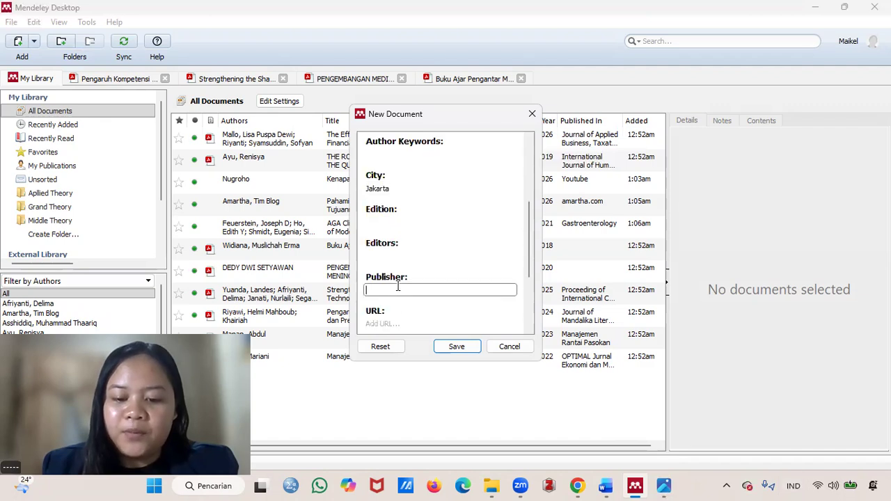
{"action": "type", "text": "PT Gram"}
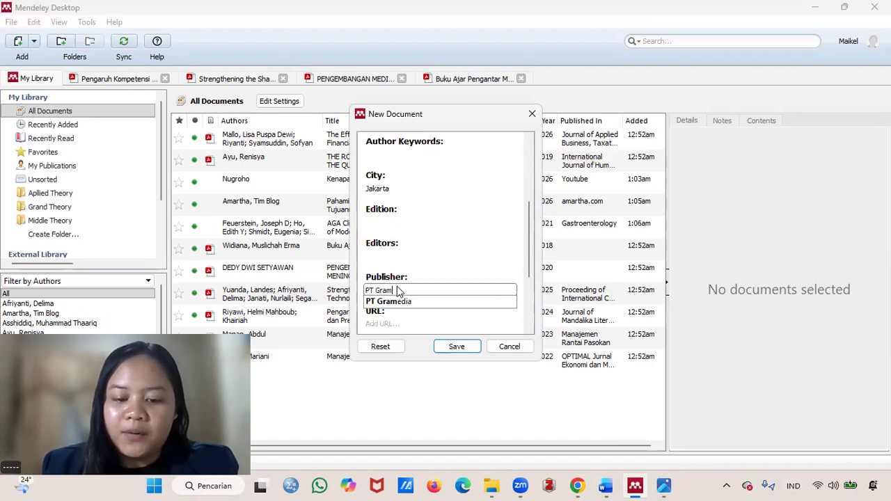
{"action": "type", "text": "edia Pus"}
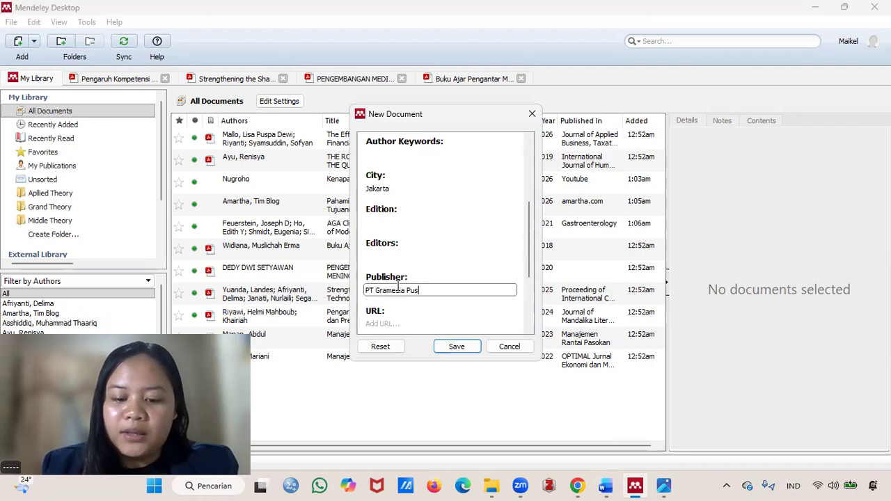
{"action": "type", "text": "taka Utama"}
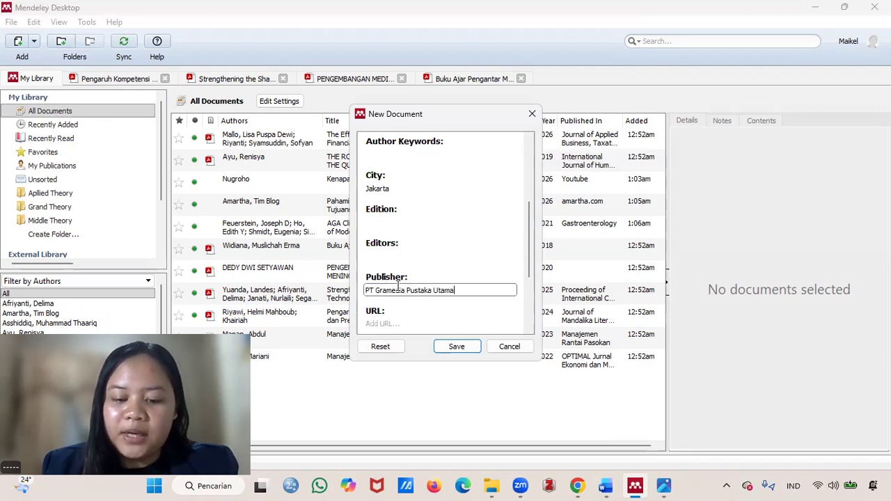
Step: Check the edition on the copyright page photo, enter "Kedua" as the book's edition, and save the entry, reviewing its details
{"action": "scroll", "coordinate": [467, 268], "scroll_direction": "down", "scroll_amount": 1}
{"action": "left_click", "coordinate": [662, 486]}
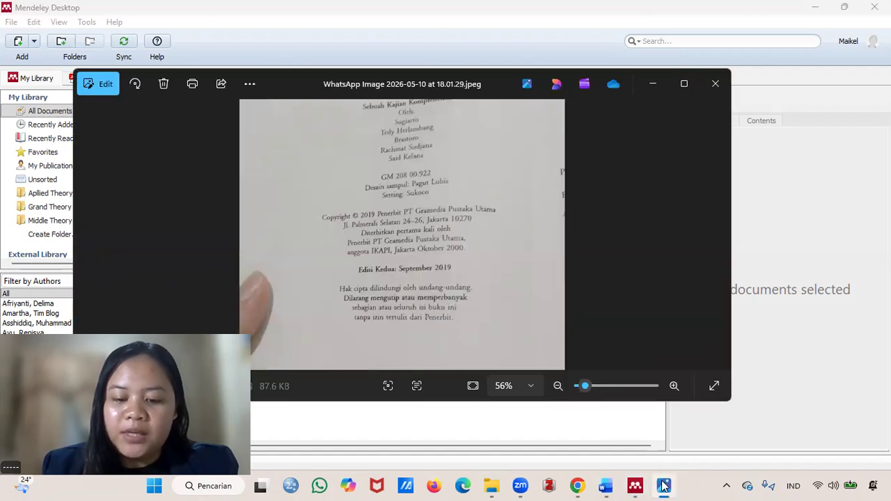
{"action": "left_click", "coordinate": [662, 486]}
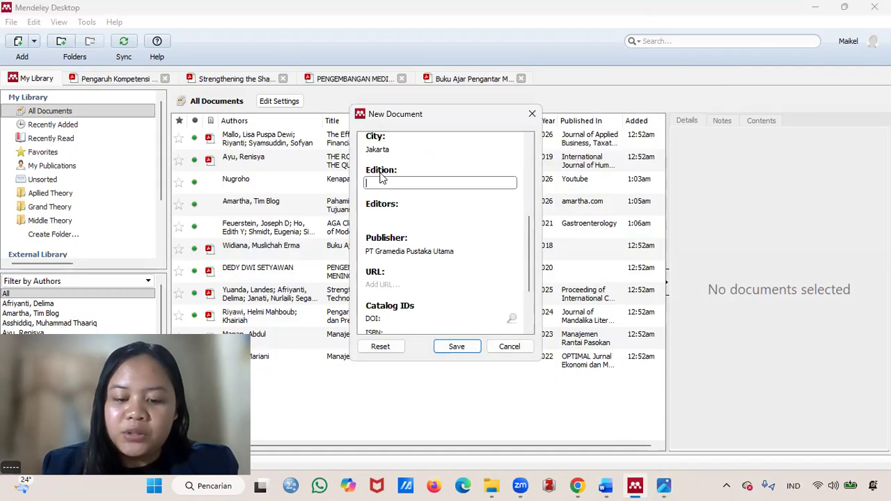
{"action": "type", "text": "Kedua"}
{"action": "left_click", "coordinate": [458, 347]}
{"action": "left_click", "coordinate": [351, 401]}
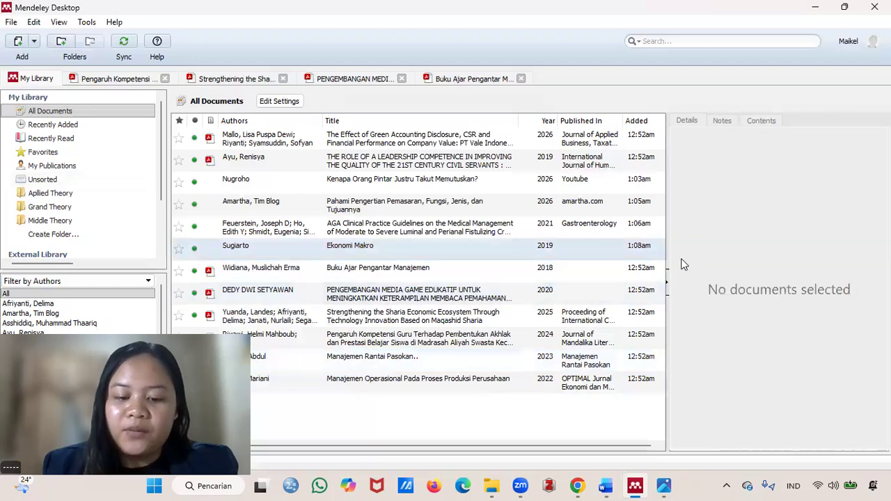
{"action": "left_click", "coordinate": [442, 252]}
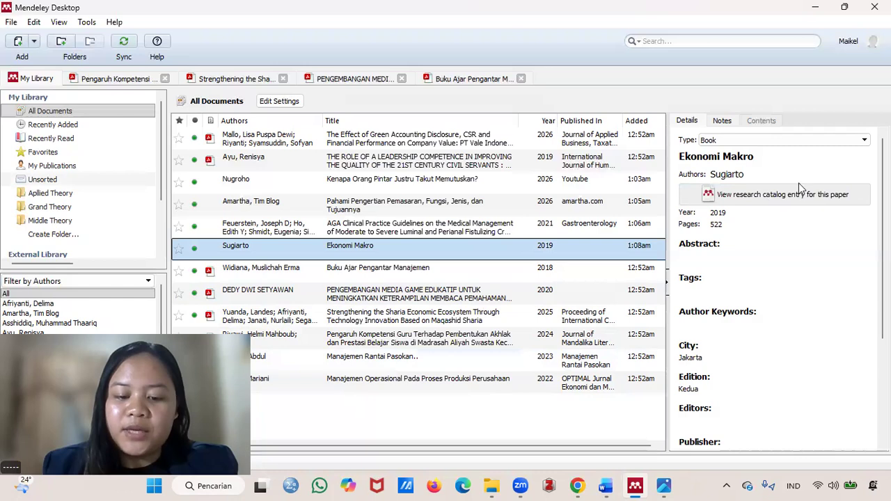
{"action": "scroll", "coordinate": [798, 232], "scroll_direction": "down", "scroll_amount": 4}
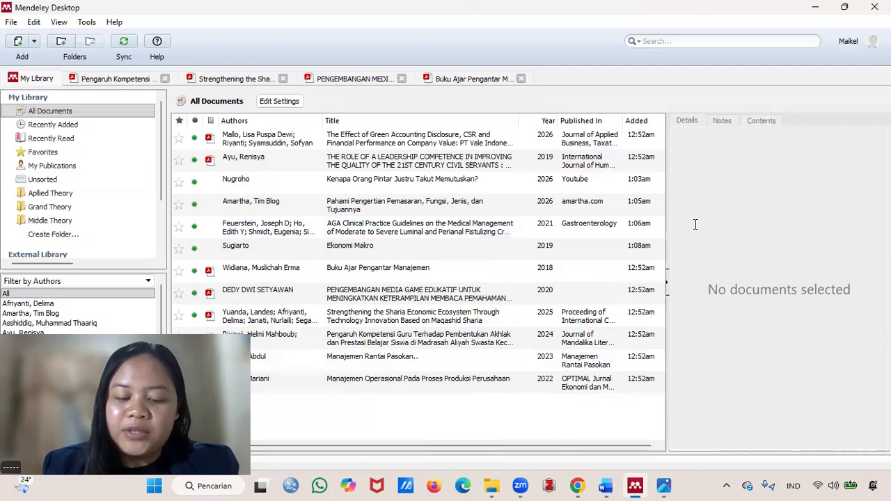
Step: Look at the theory sections in the Word document and at the Grand Theory and Middle Theory folders in Mendeley Desktop
{"action": "key", "text": "alt+Tab"}
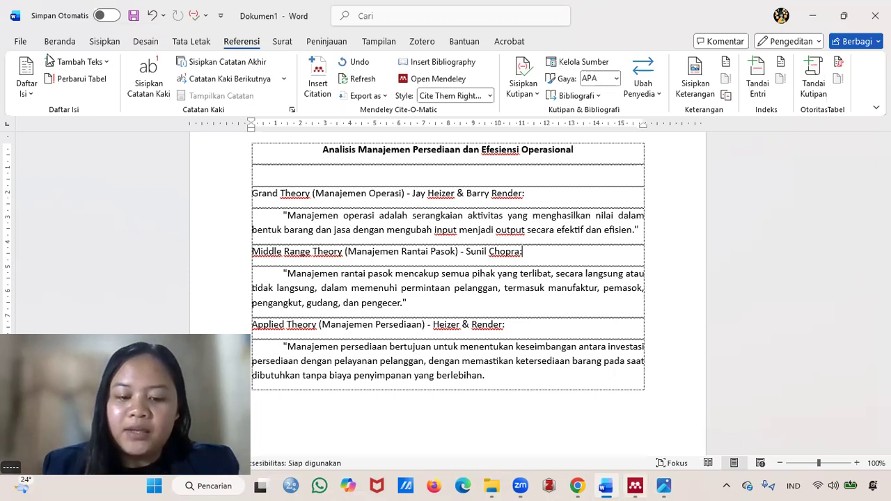
{"action": "key", "text": "alt+Tab"}
{"action": "left_click", "coordinate": [59, 207]}
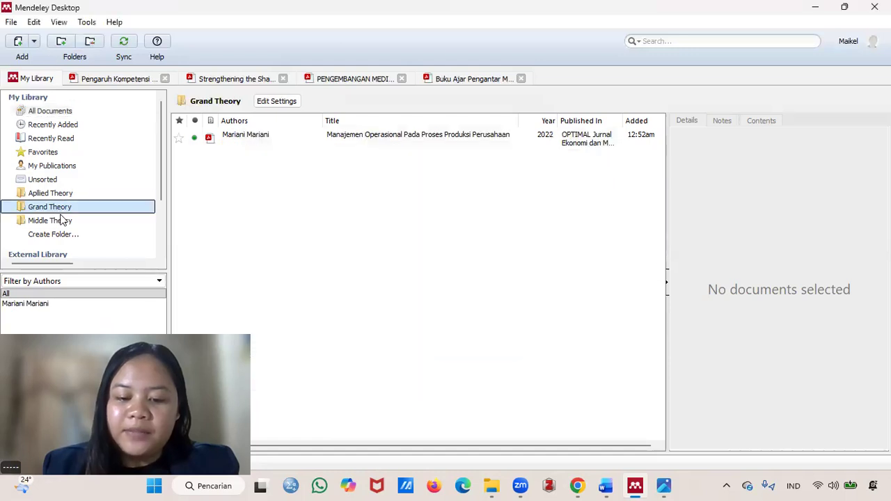
{"action": "left_click", "coordinate": [62, 220]}
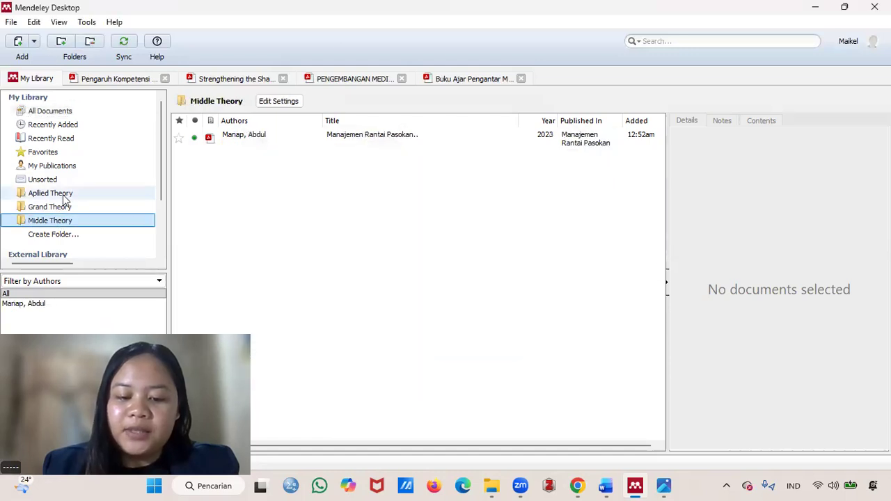
Step: Add the PDF file "apllied" from the Folder Baru downloads subfolder to the Apllied Theory folder
{"action": "left_click", "coordinate": [61, 194]}
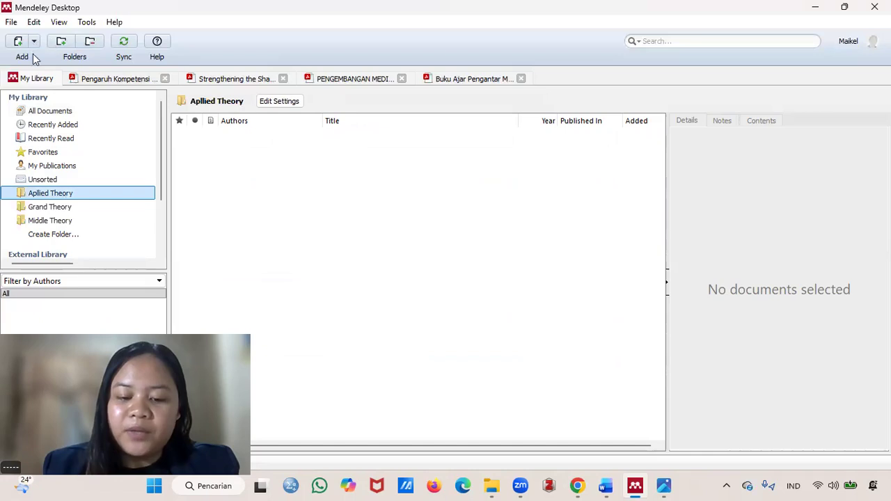
{"action": "left_click", "coordinate": [31, 54]}
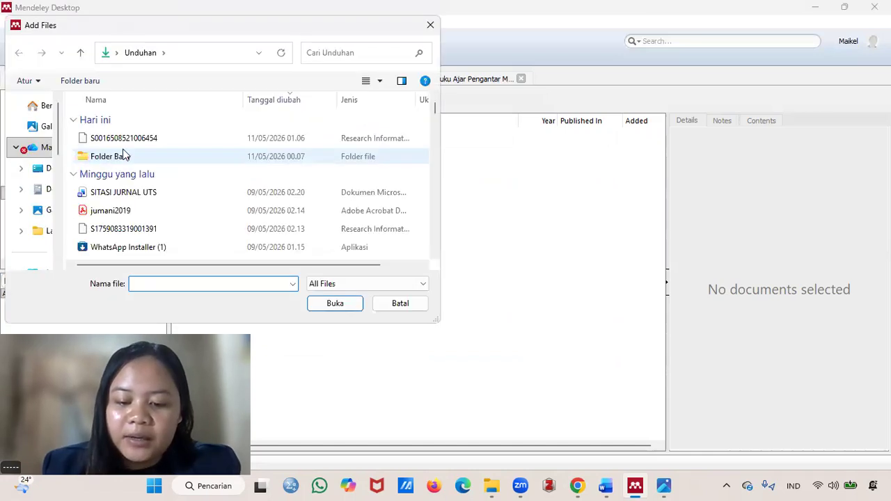
{"action": "double_click", "coordinate": [132, 150]}
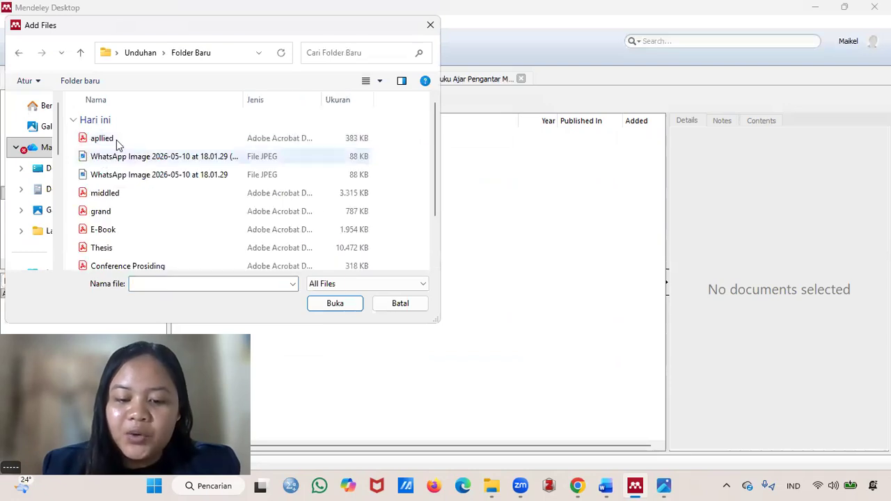
{"action": "double_click", "coordinate": [374, 139]}
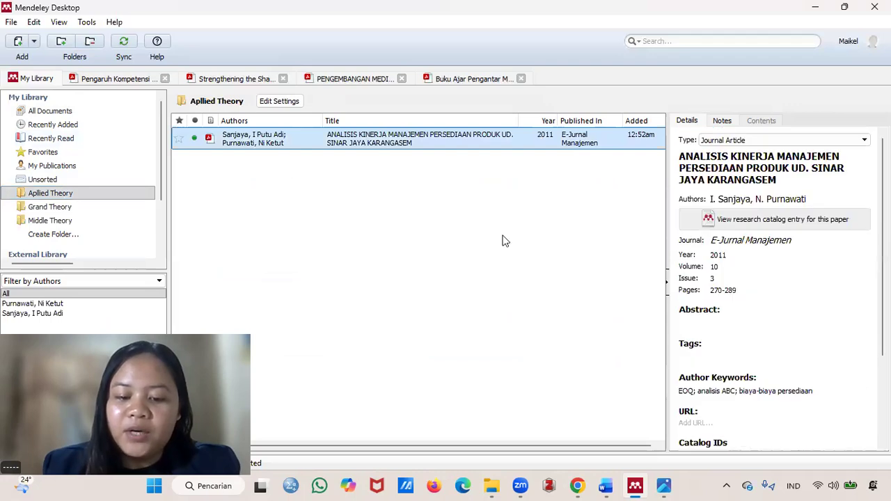
Step: In Word, insert the Mendeley citation of "Manajemen Operasional Pada Proses Produksi Perusahaan" (2022) at the end of the Grand Theory quotation
{"action": "key", "text": "alt+Tab"}
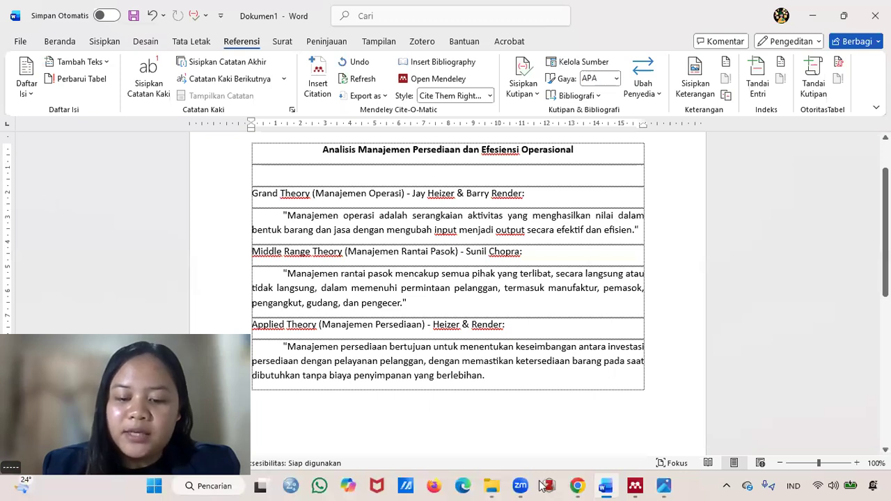
{"action": "left_click", "coordinate": [308, 100]}
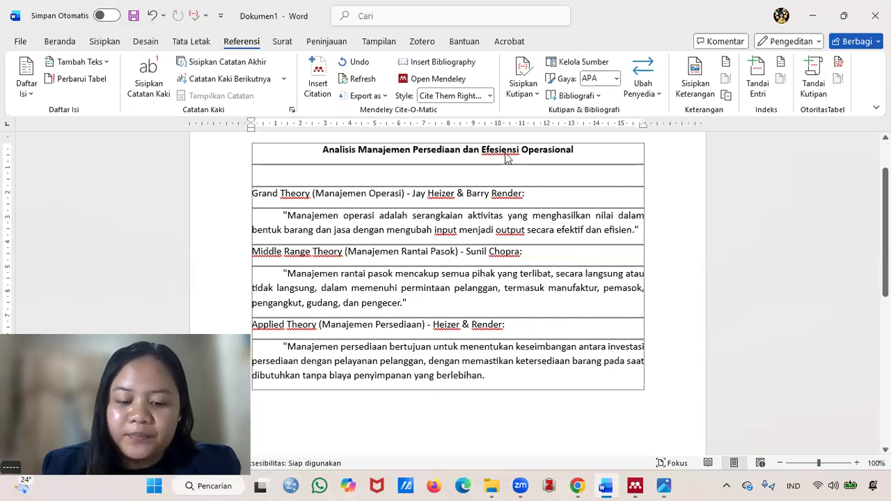
{"action": "type", "text": "mari"}
{"action": "left_click", "coordinate": [766, 262]}
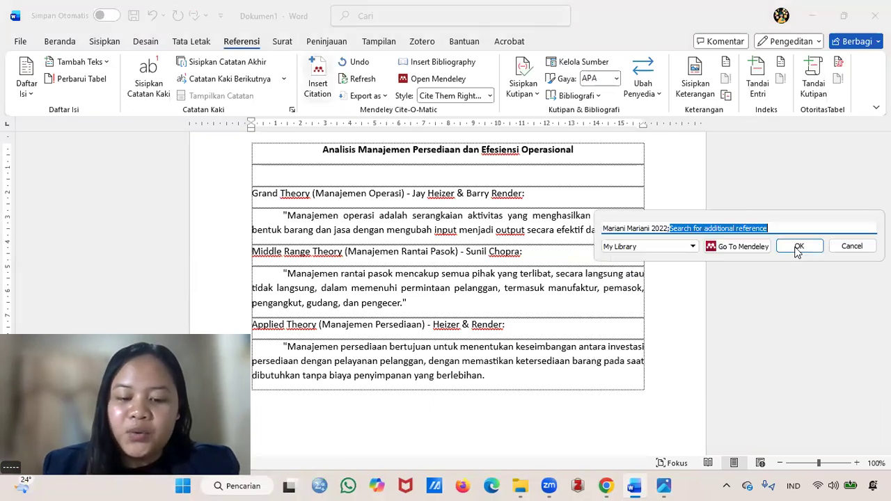
{"action": "left_click", "coordinate": [798, 247]}
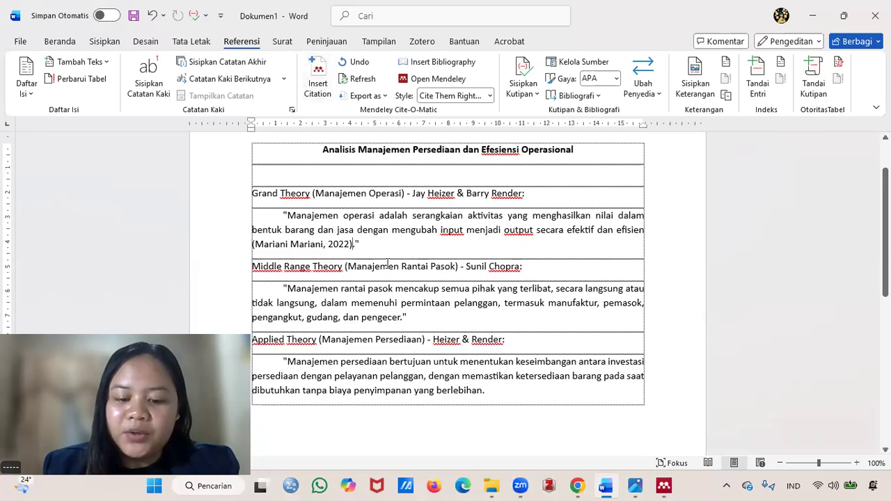
Step: Insert the Mendeley citation of "Manajemen Rantai Pasokan" (2023) after "pengecer" in the Middle Range Theory quotation
{"action": "scroll", "coordinate": [421, 266], "scroll_direction": "down", "scroll_amount": 1}
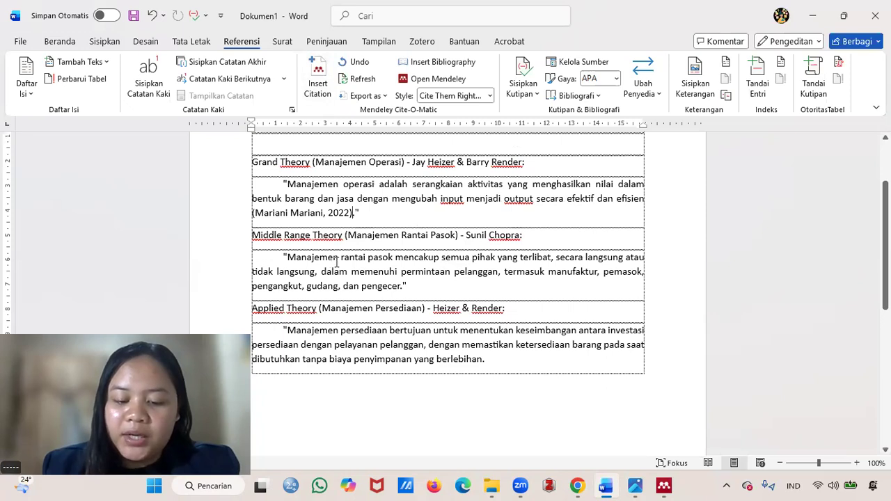
{"action": "left_click", "coordinate": [402, 286]}
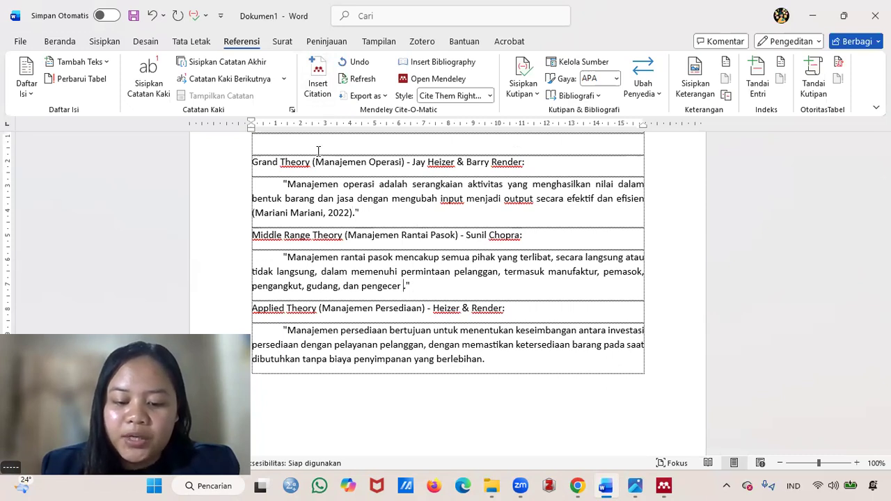
{"action": "left_click", "coordinate": [320, 96]}
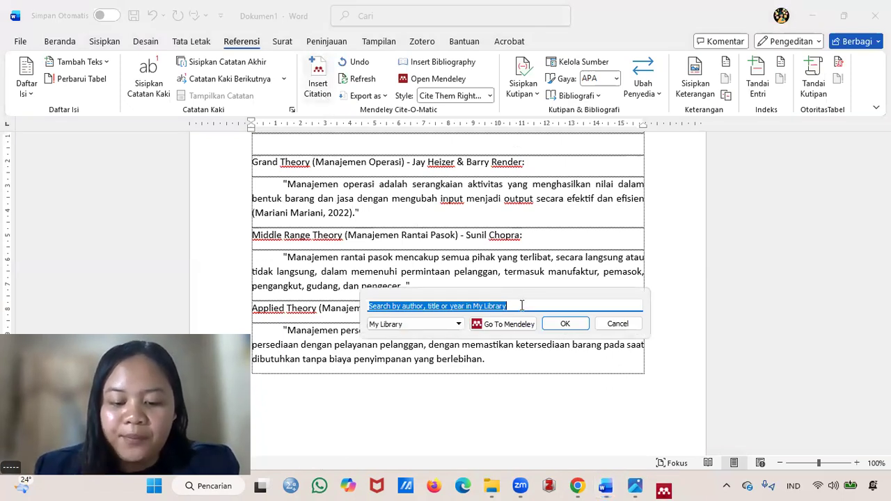
{"action": "type", "text": "manap"}
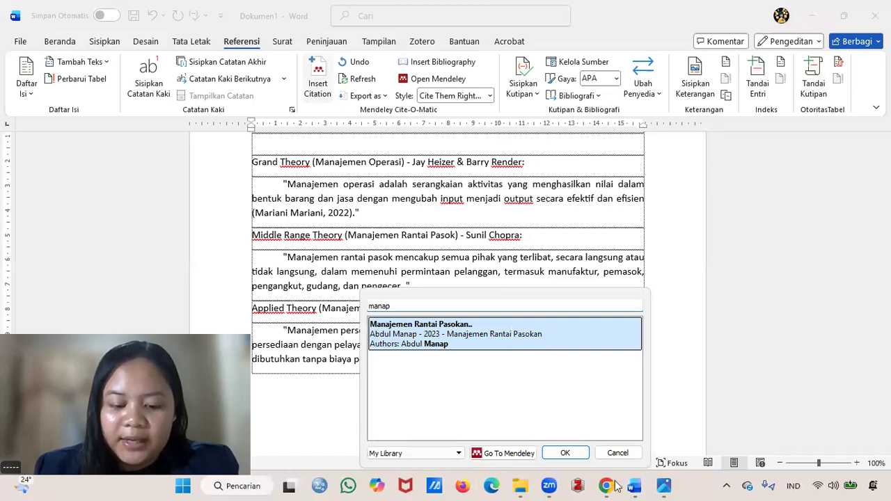
{"action": "left_click", "coordinate": [328, 102]}
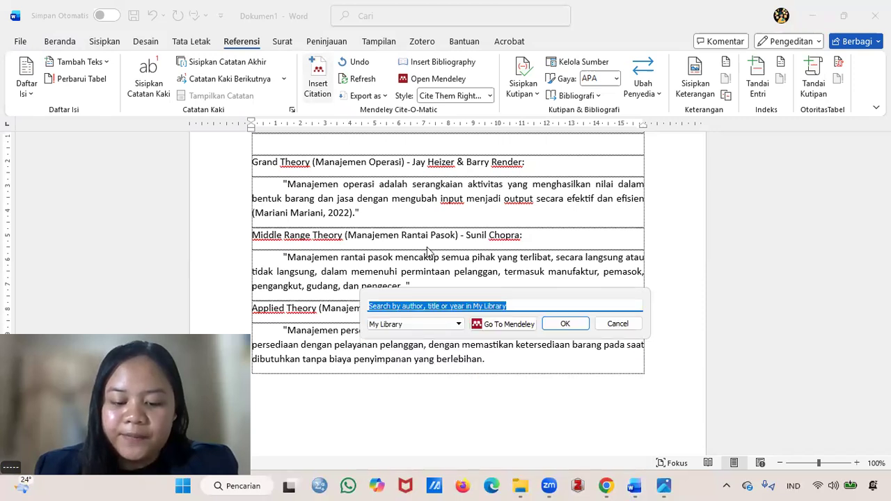
{"action": "type", "text": "manap"}
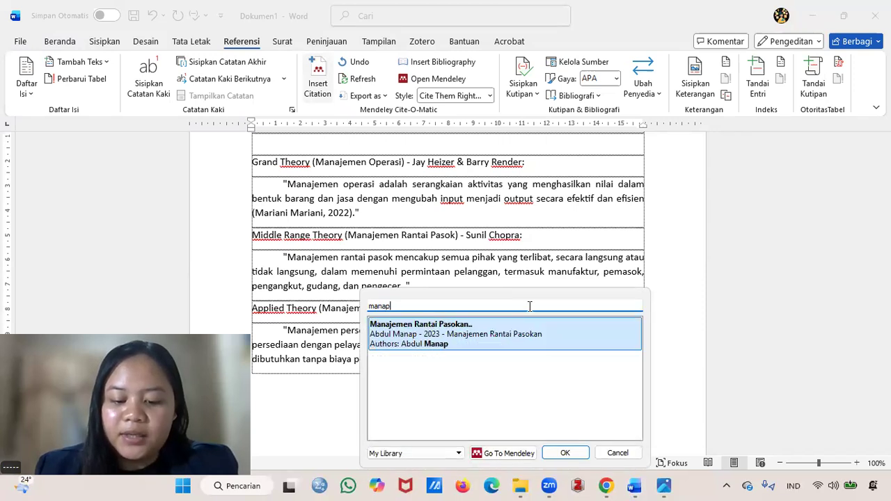
{"action": "left_click", "coordinate": [518, 334]}
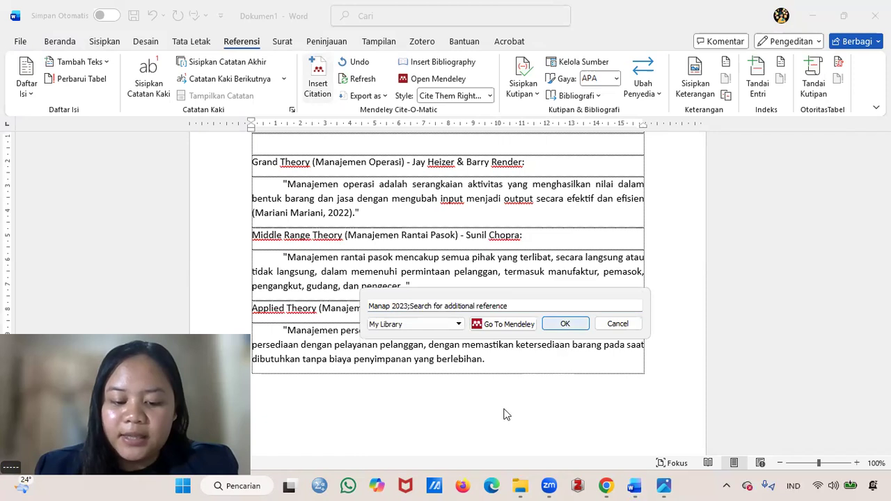
{"action": "key", "text": "Return"}
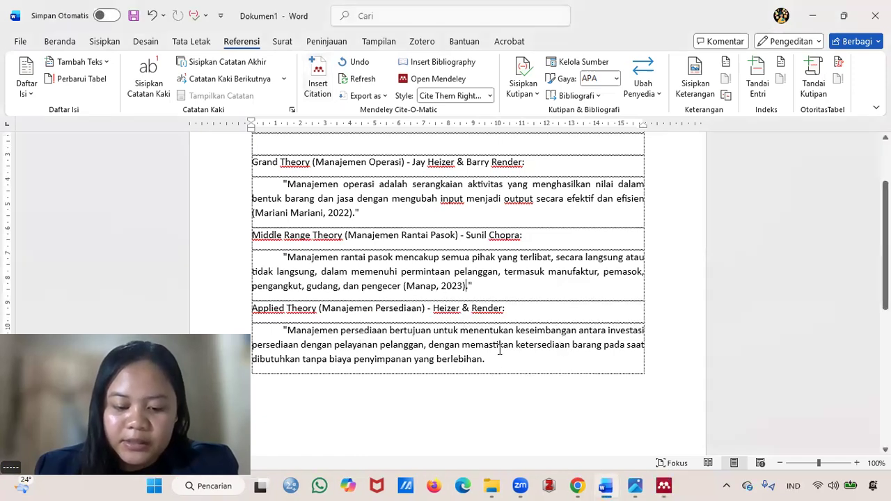
Step: In Word, insert the Mendeley citation of "Analisis Kinerja Manajemen Persediaan Produk UD. Sinar Jaya Karangasem" (2011) after "berlebihan" in the Applied Theory quotation
{"action": "scroll", "coordinate": [476, 331], "scroll_direction": "down", "scroll_amount": 1}
{"action": "left_click", "coordinate": [662, 485]}
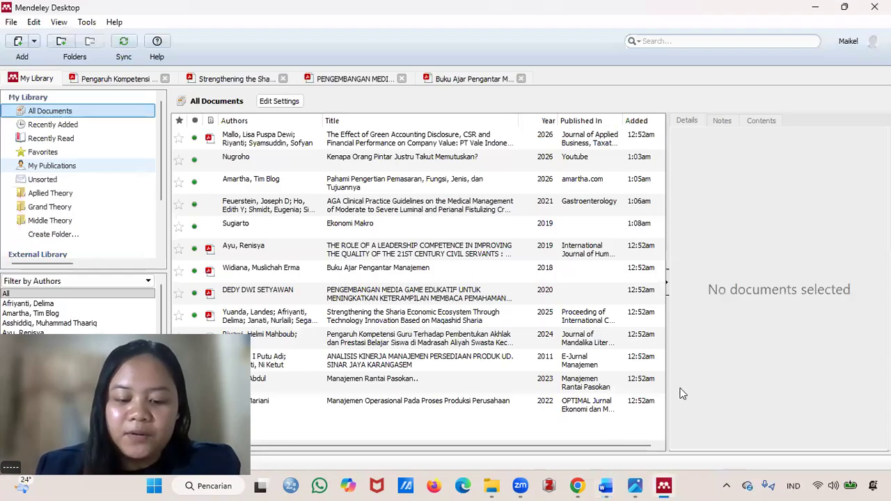
{"action": "left_click", "coordinate": [51, 194]}
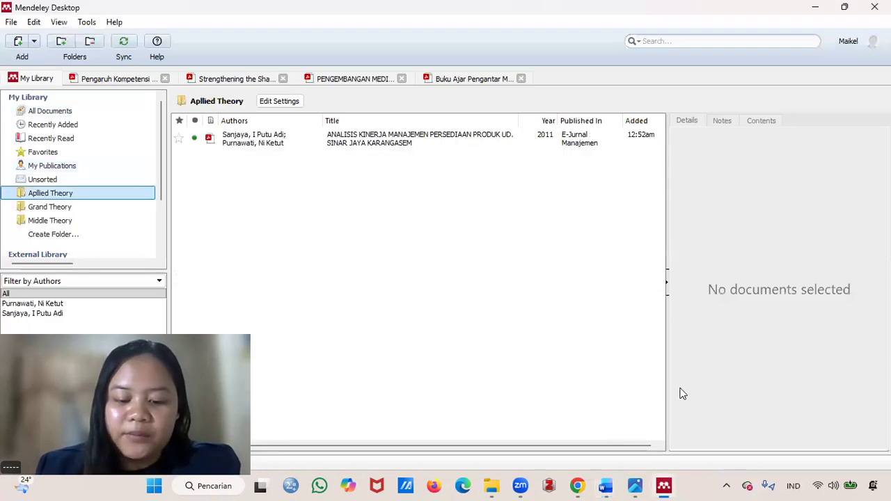
{"action": "key", "text": "alt+Tab"}
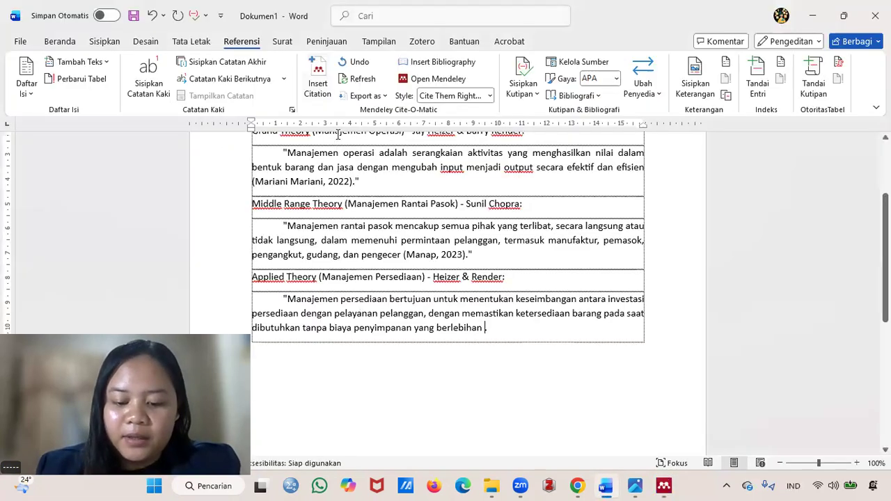
{"action": "left_click", "coordinate": [318, 86]}
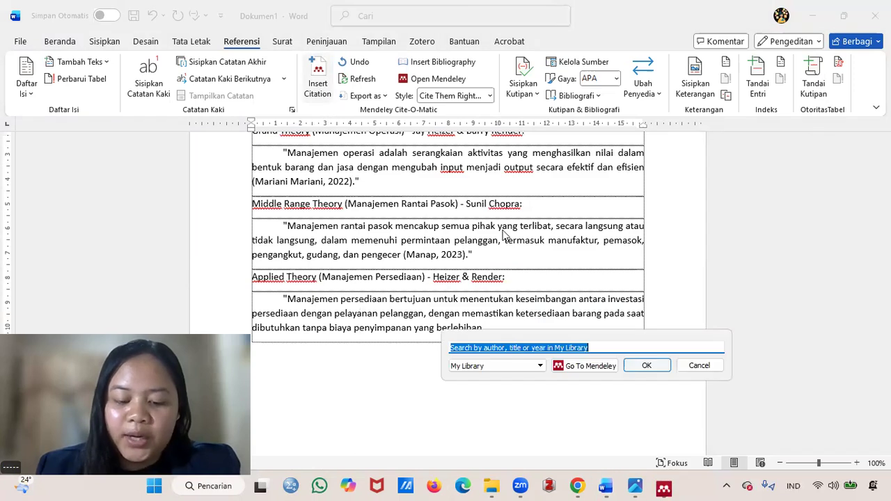
{"action": "type", "text": "sanja"}
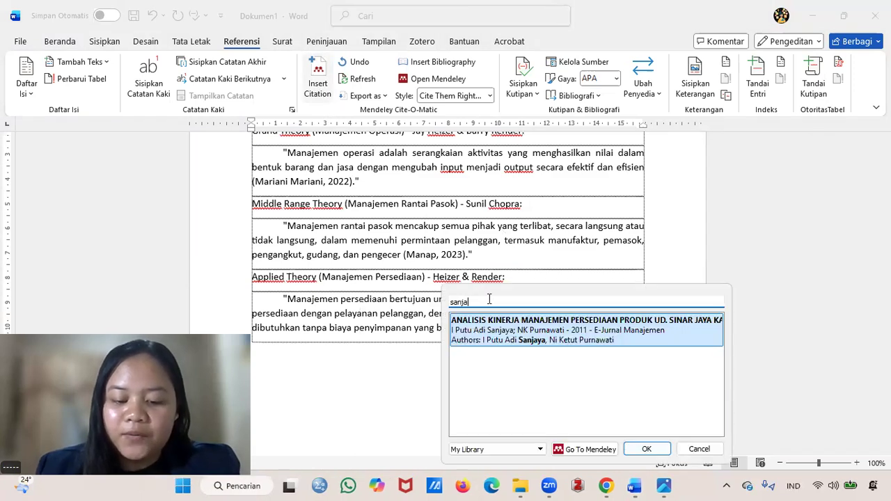
{"action": "left_click", "coordinate": [621, 343]}
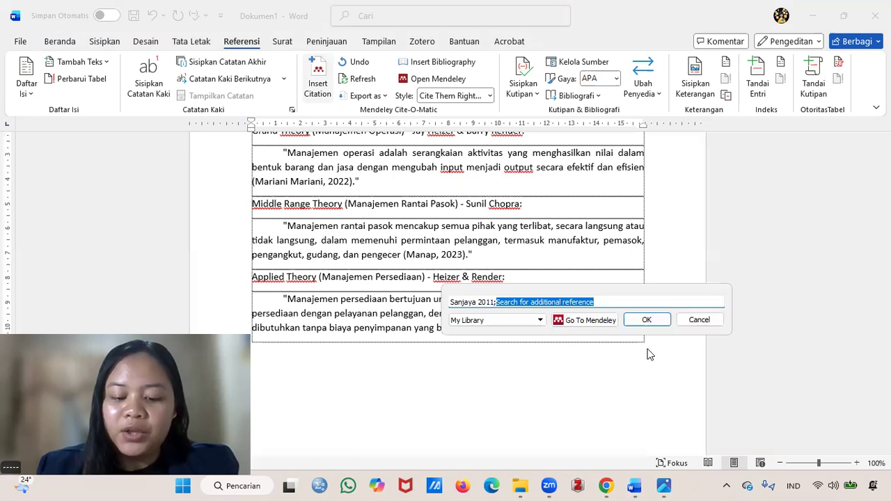
{"action": "left_click", "coordinate": [648, 320]}
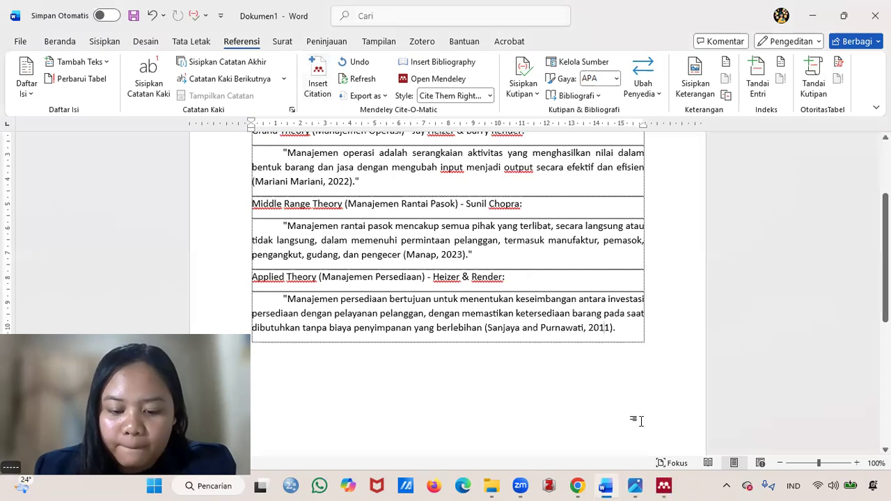
Step: Switch to Mendeley Desktop with the Apllied Theory folder shown
{"action": "left_click", "coordinate": [664, 486]}
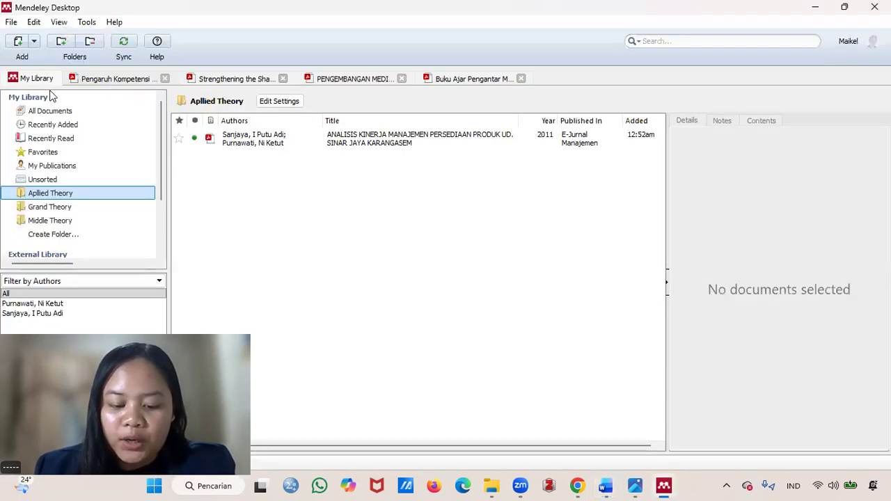